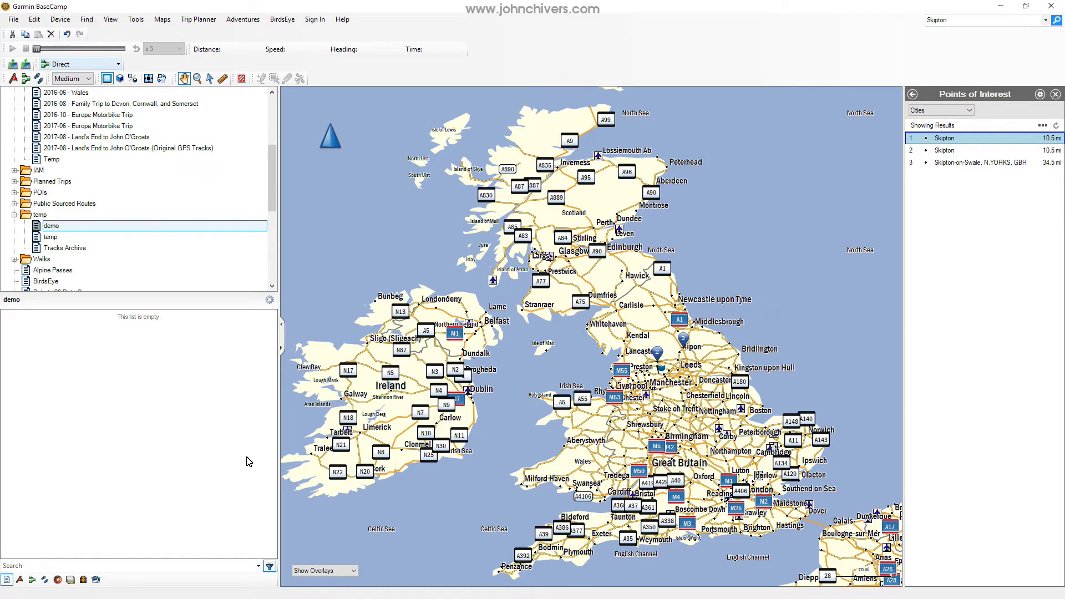
# In Options > Activity Profile, select Motorcycling instead of Direct as the profile to edit
pyautogui.click(34, 21)
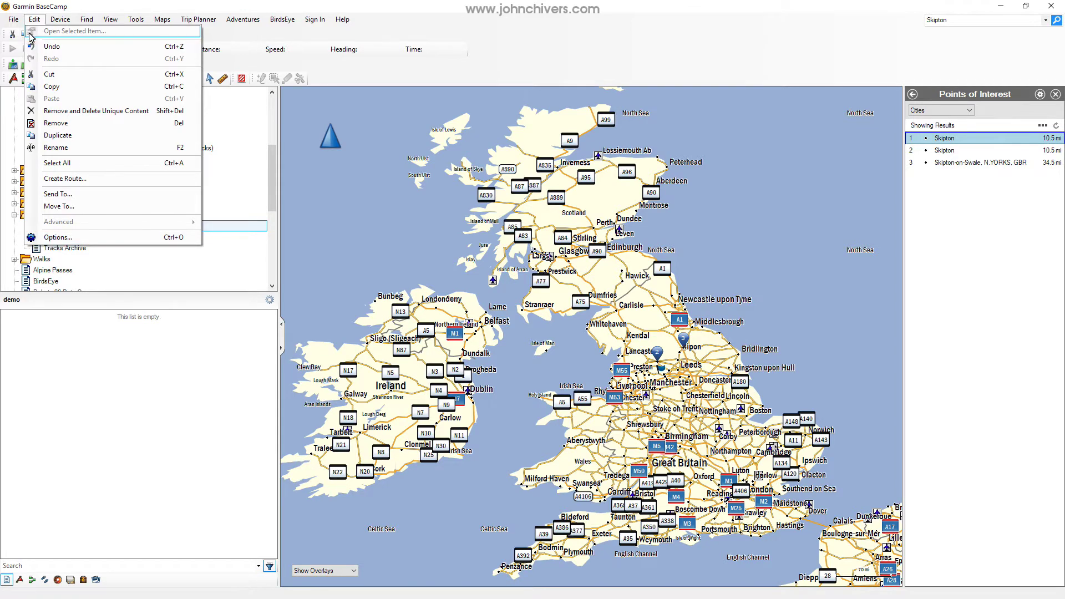
pyautogui.click(60, 238)
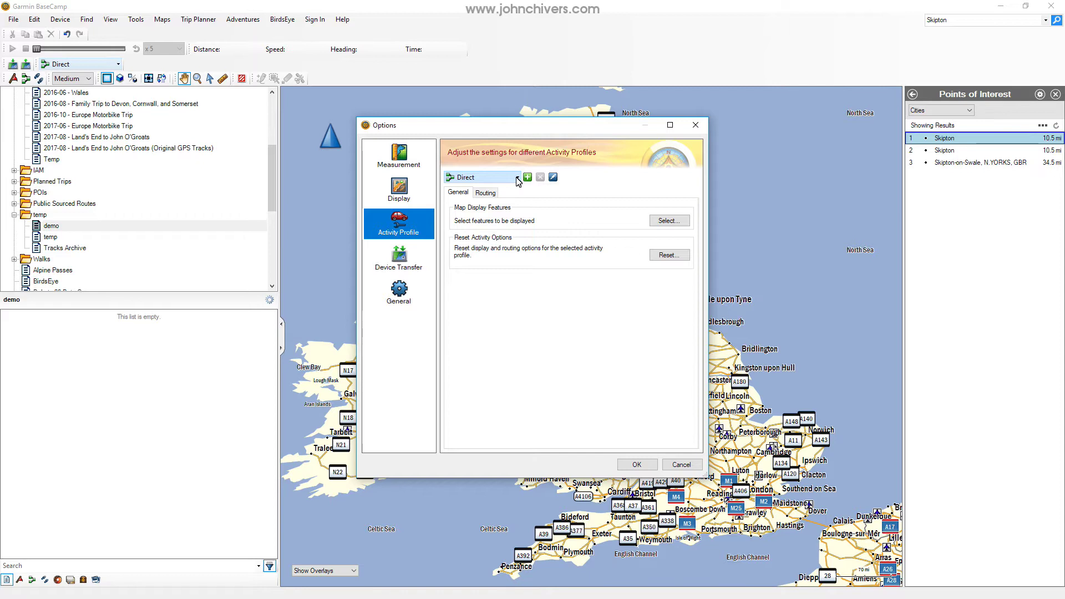
pyautogui.click(516, 178)
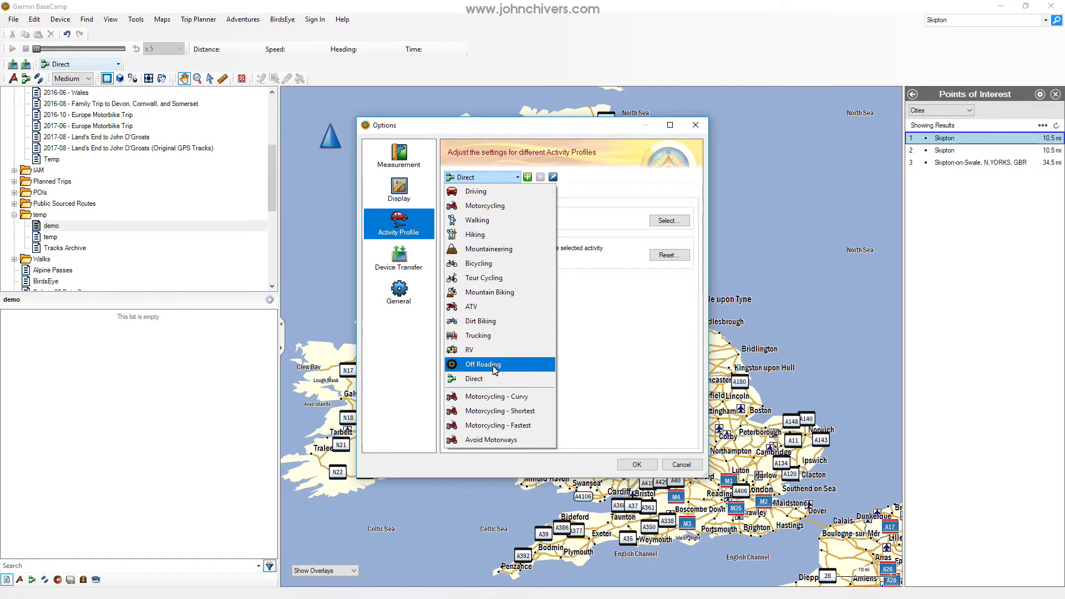
pyautogui.click(495, 207)
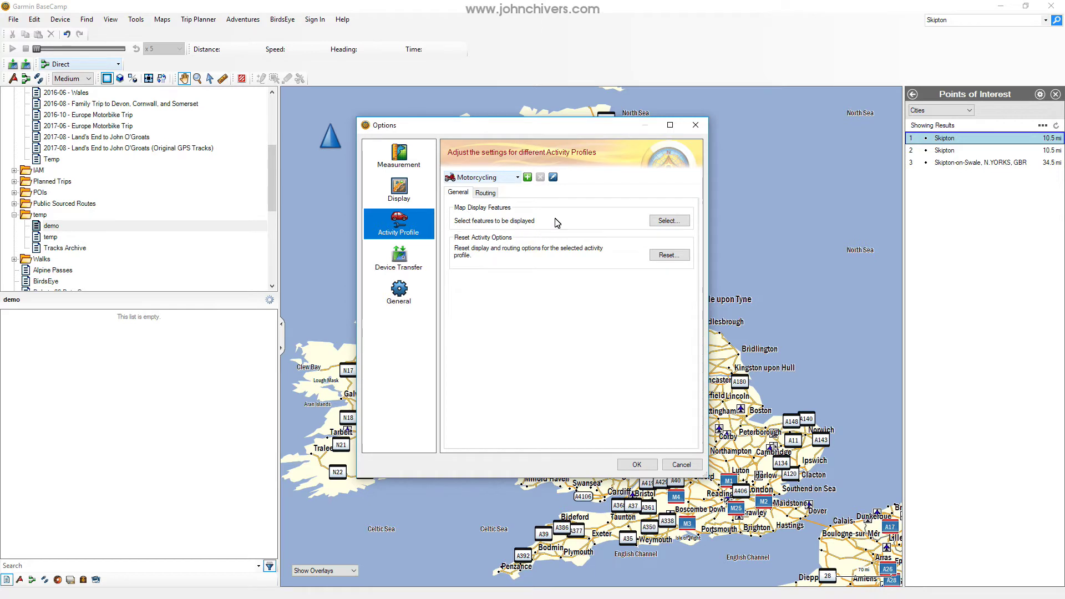
pyautogui.click(660, 222)
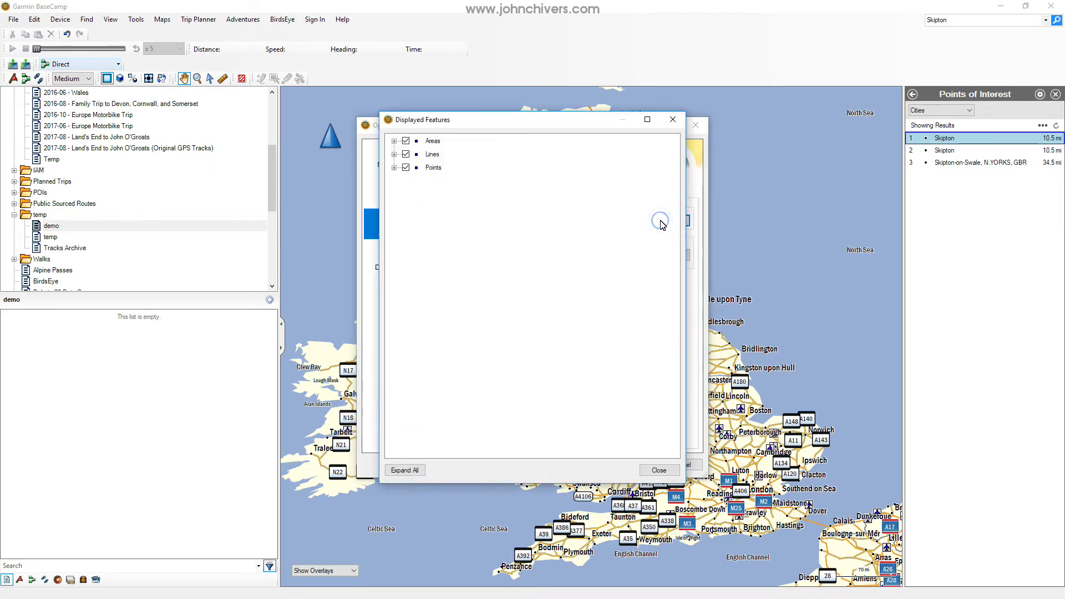
pyautogui.click(395, 140)
pyautogui.click(394, 141)
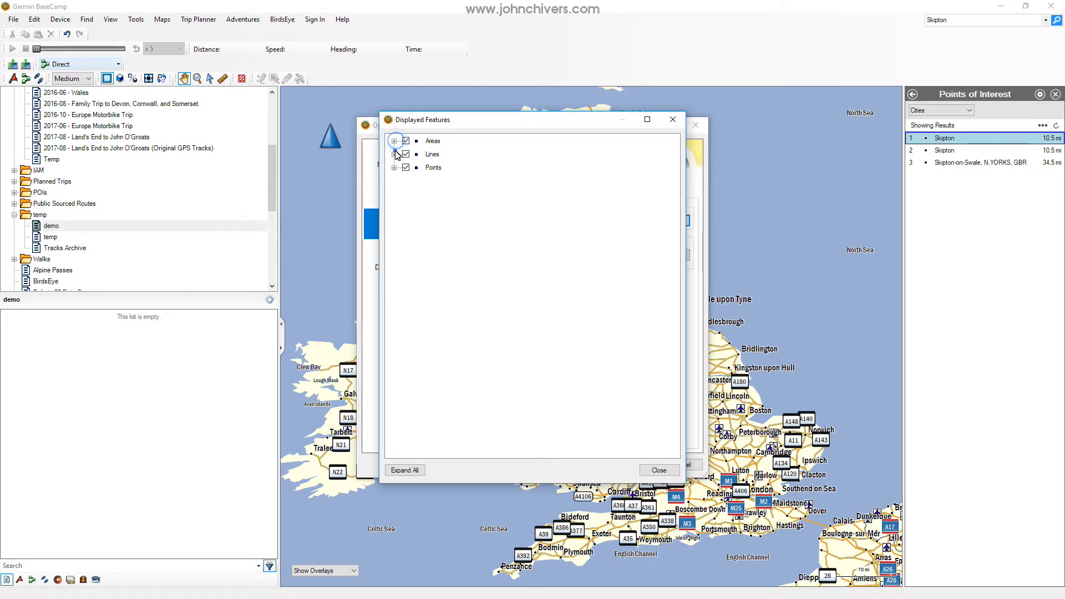
pyautogui.click(394, 154)
pyautogui.click(395, 154)
pyautogui.click(394, 168)
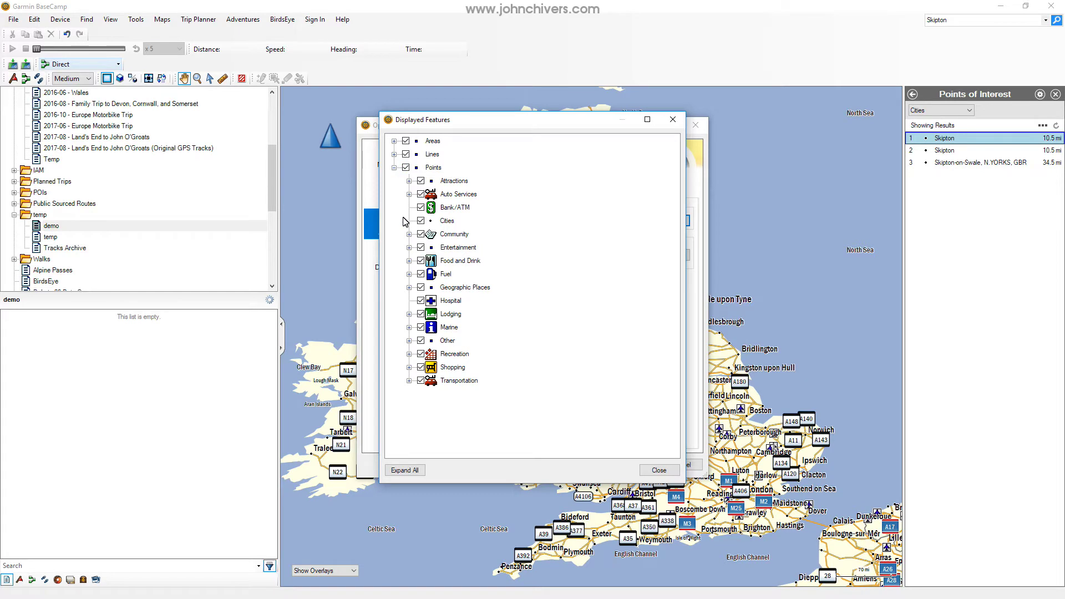
pyautogui.click(394, 168)
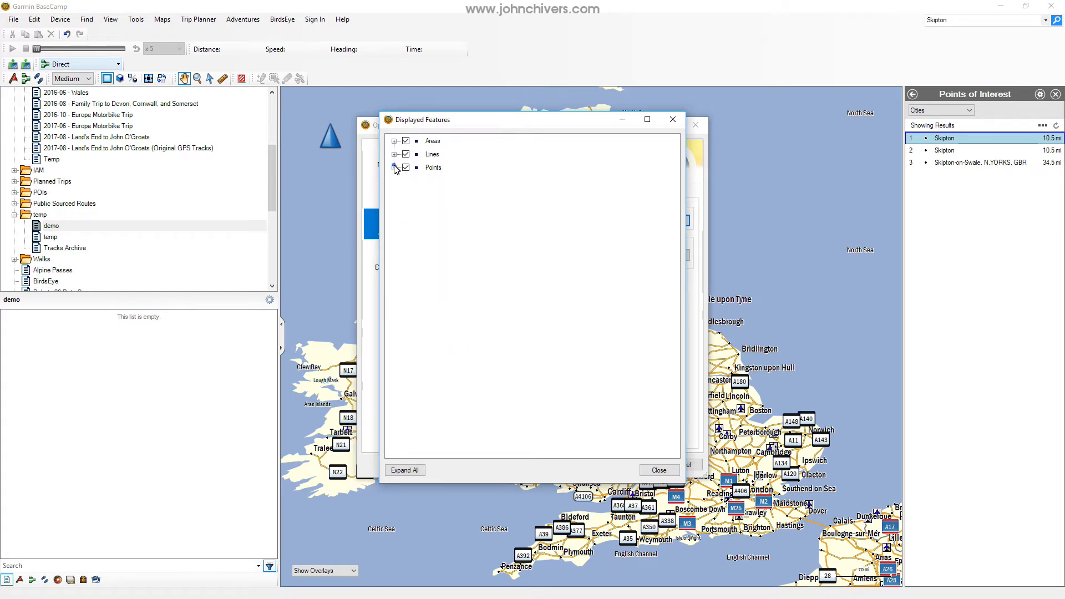
pyautogui.click(673, 119)
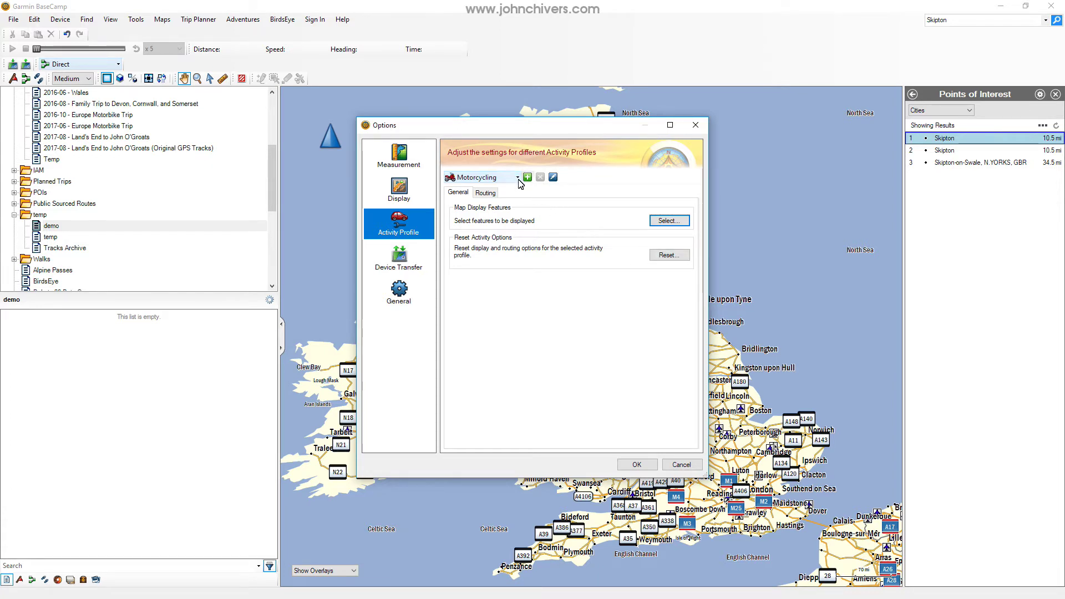
pyautogui.click(516, 178)
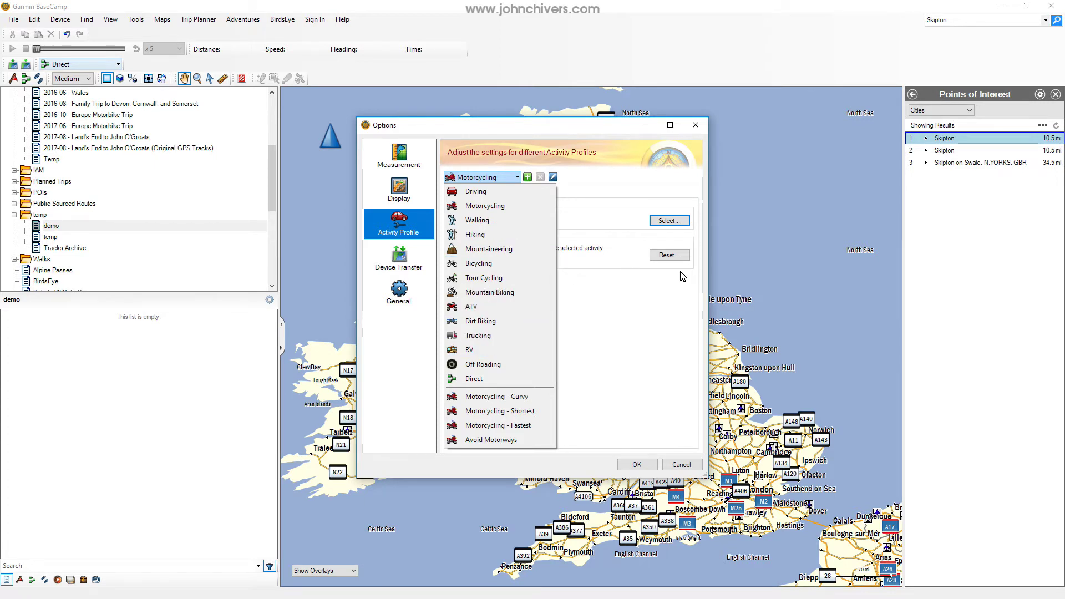
pyautogui.click(661, 282)
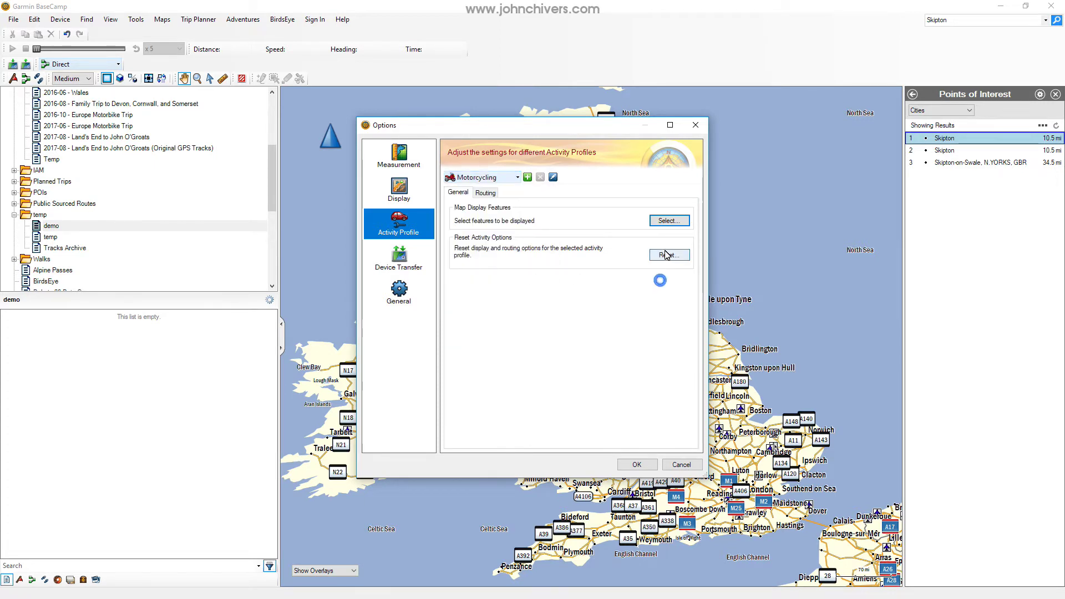
pyautogui.click(526, 178)
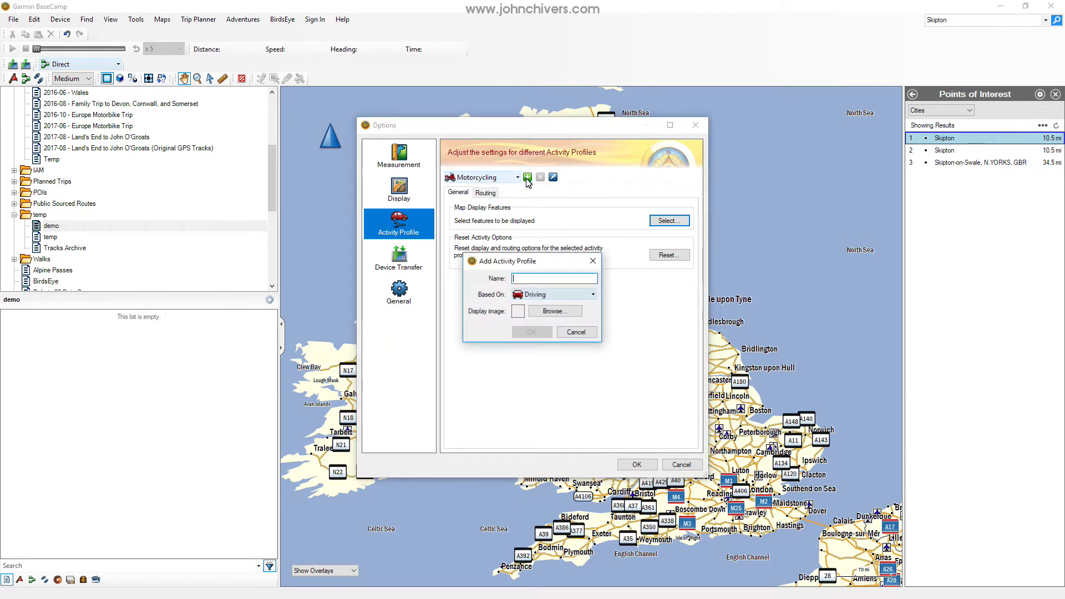
pyautogui.click(546, 295)
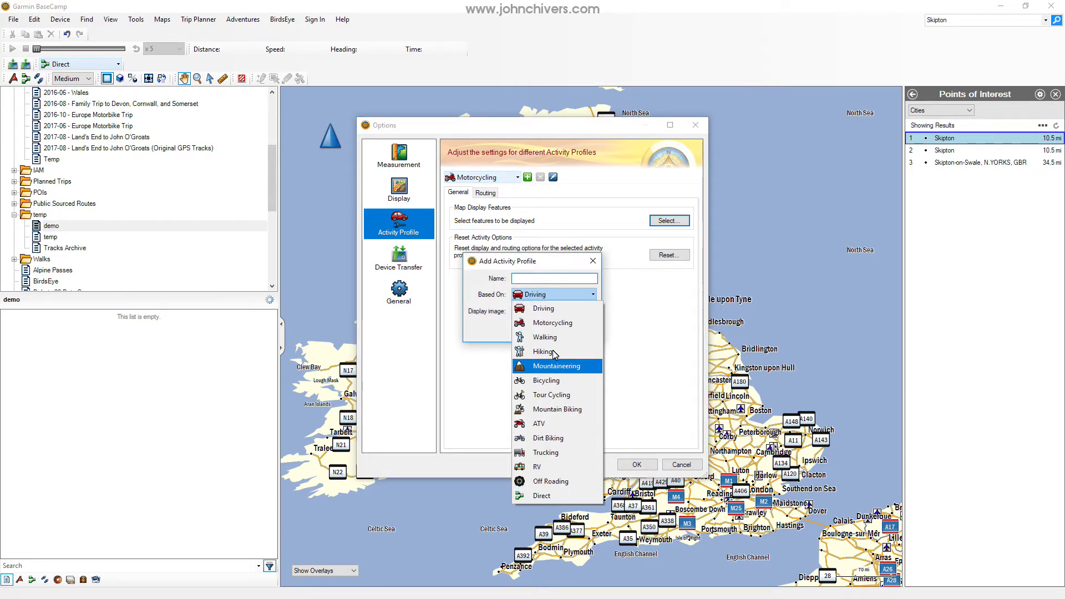
pyautogui.click(561, 309)
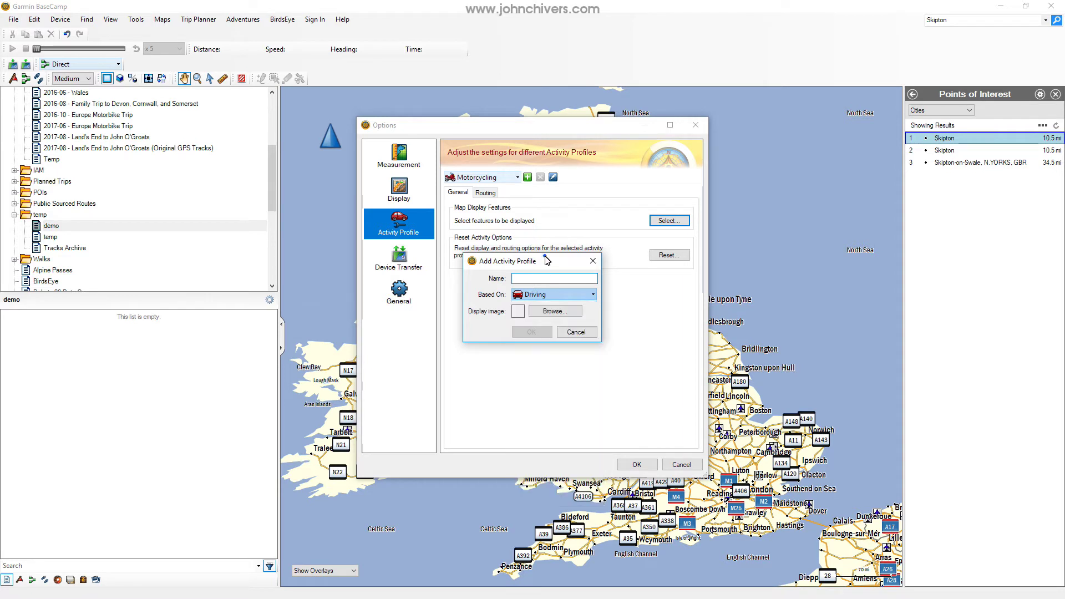
pyautogui.click(564, 334)
pyautogui.click(517, 177)
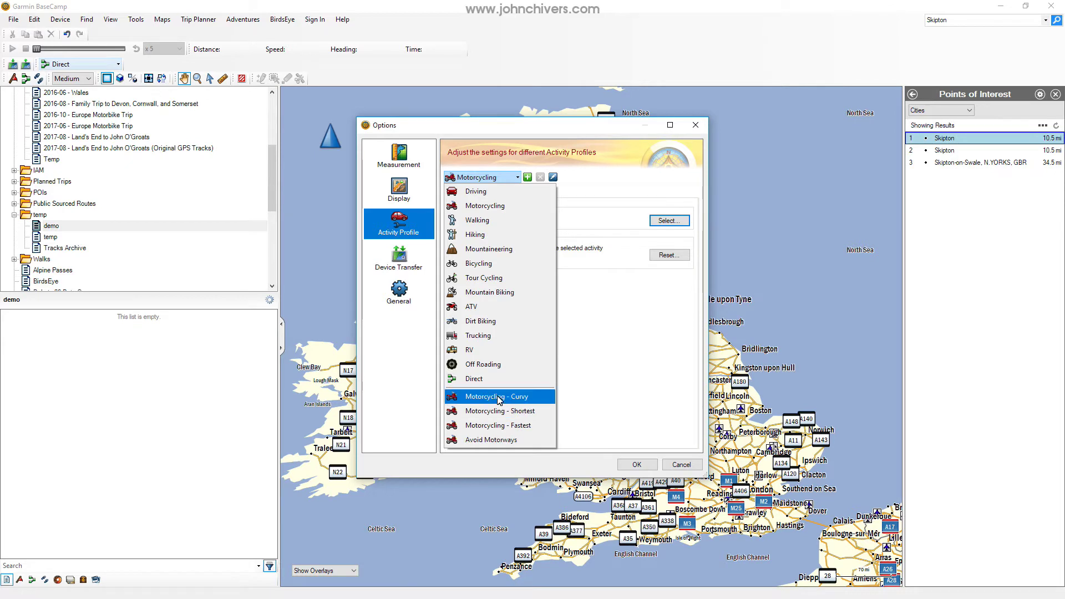
pyautogui.click(591, 190)
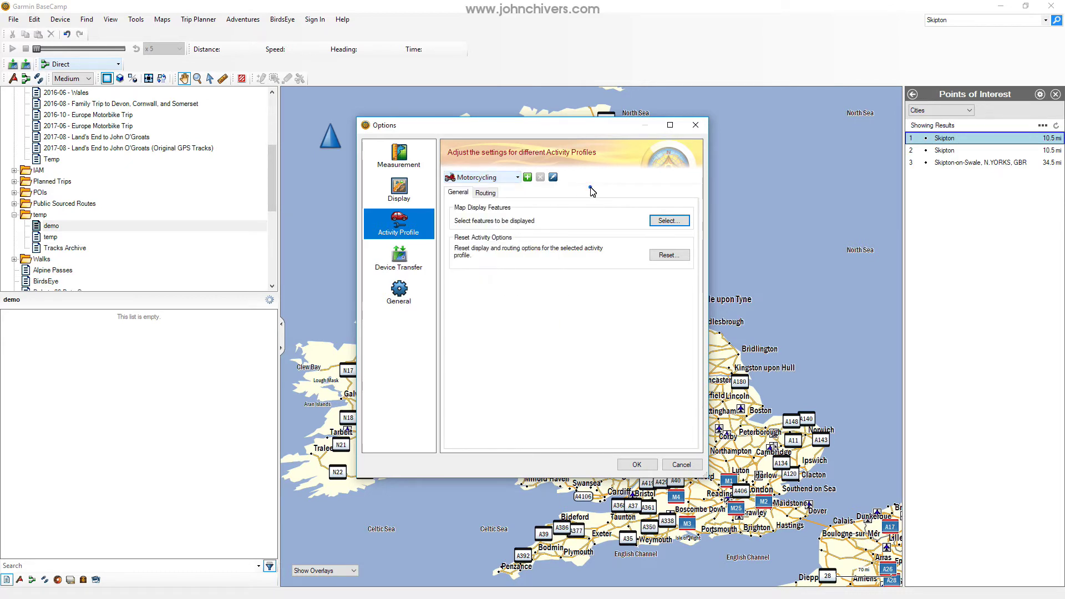
# Show the Motorcycling profile's Routing settings and scroll down through its avoidances
pyautogui.click(482, 194)
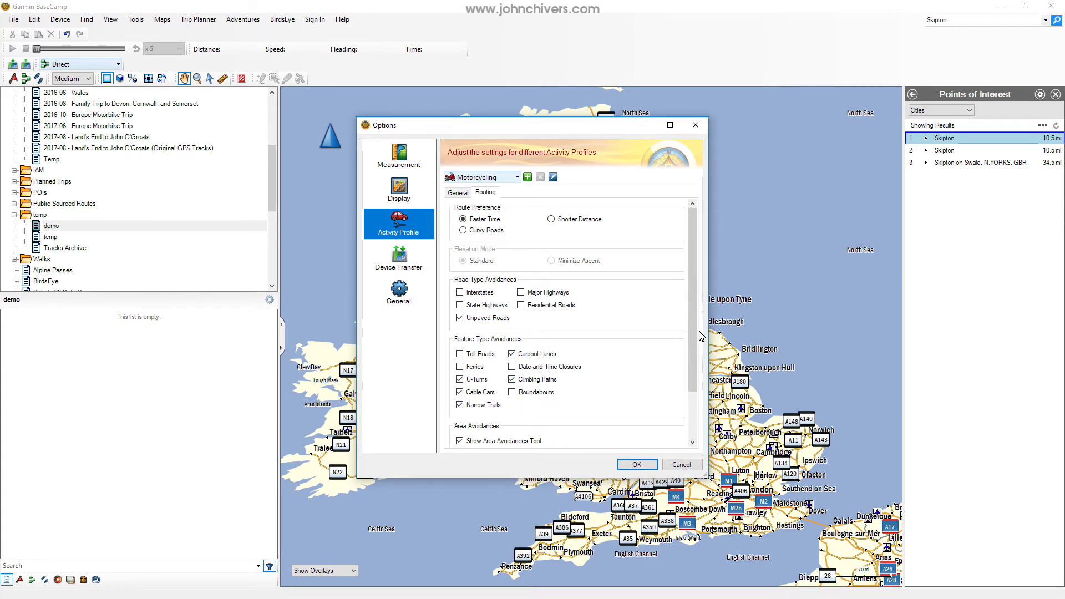
pyautogui.moveTo(695, 329); pyautogui.dragTo(692, 375)
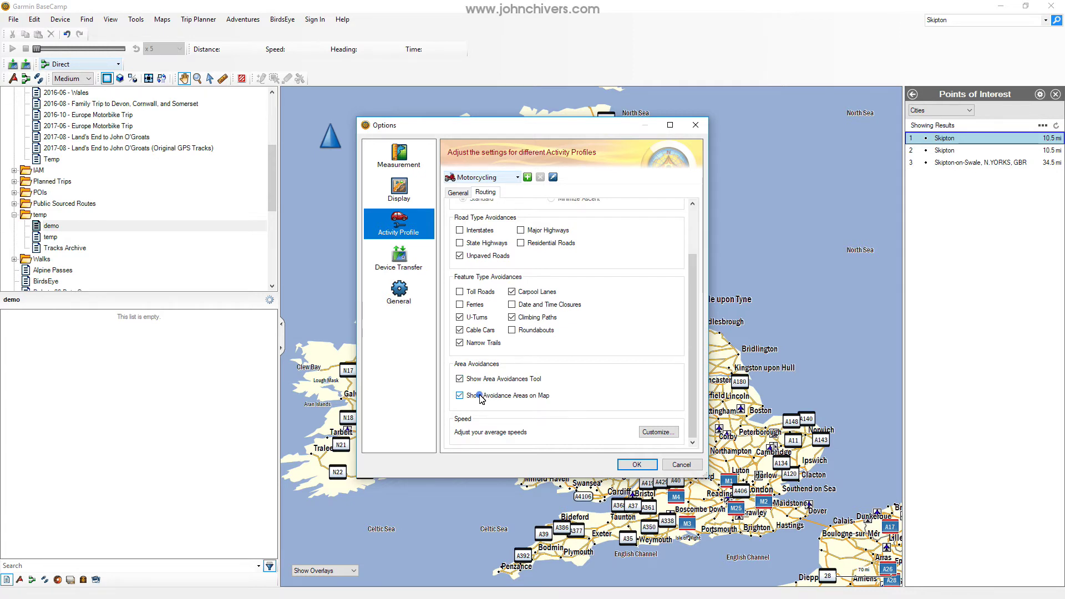
# Untick Show Avoidance Areas on Map, review average road speeds, and confirm Options with OK
pyautogui.click(480, 397)
pyautogui.click(660, 433)
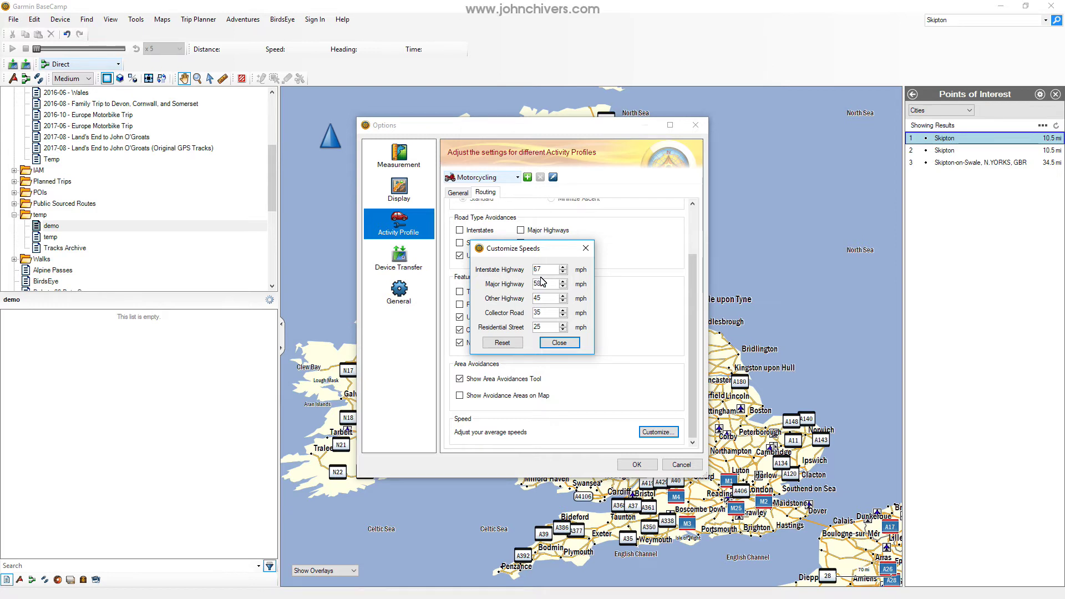
pyautogui.click(552, 343)
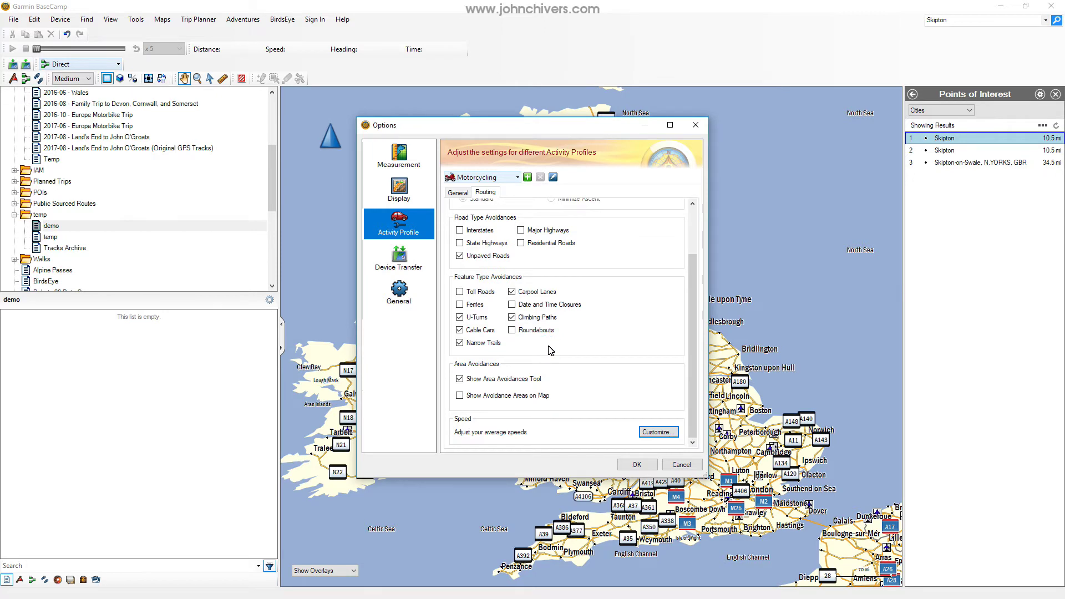
pyautogui.click(636, 464)
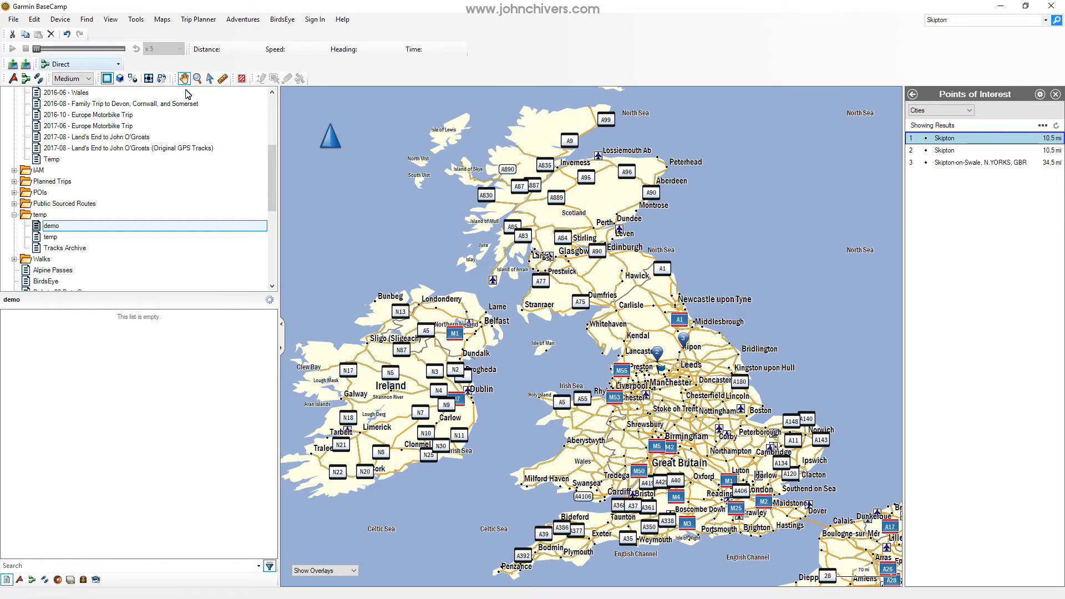
# Switch route planning to Driving and zoom the map to West Yorkshire around Leeds and Bradford
pyautogui.click(117, 65)
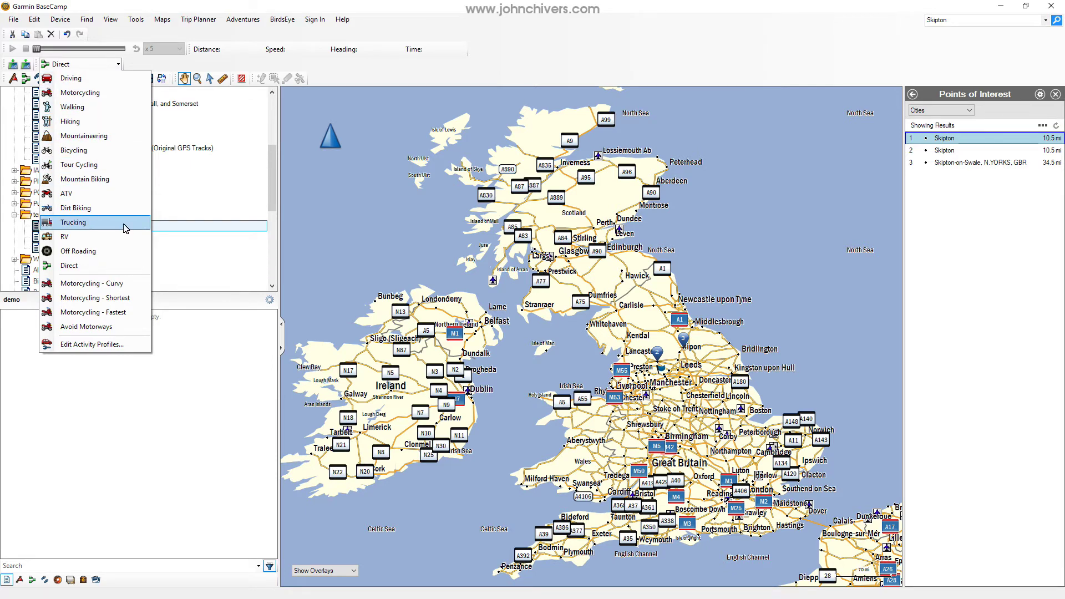
pyautogui.click(87, 80)
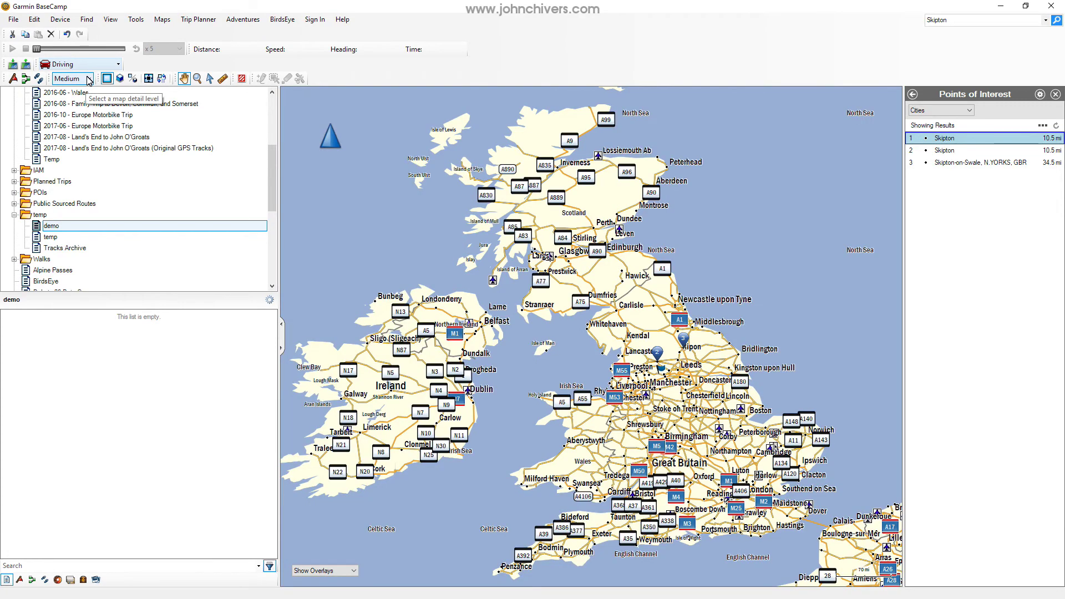
pyautogui.moveTo(668, 420); pyautogui.dragTo(659, 387)
pyautogui.scroll(2, 636, 342)
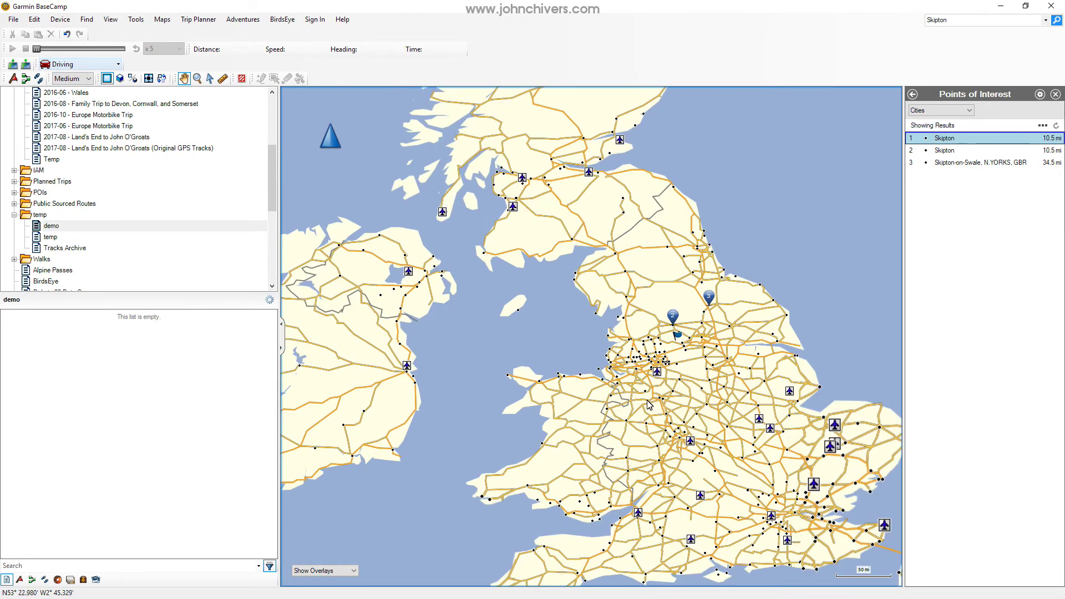
pyautogui.scroll(2, 638, 432)
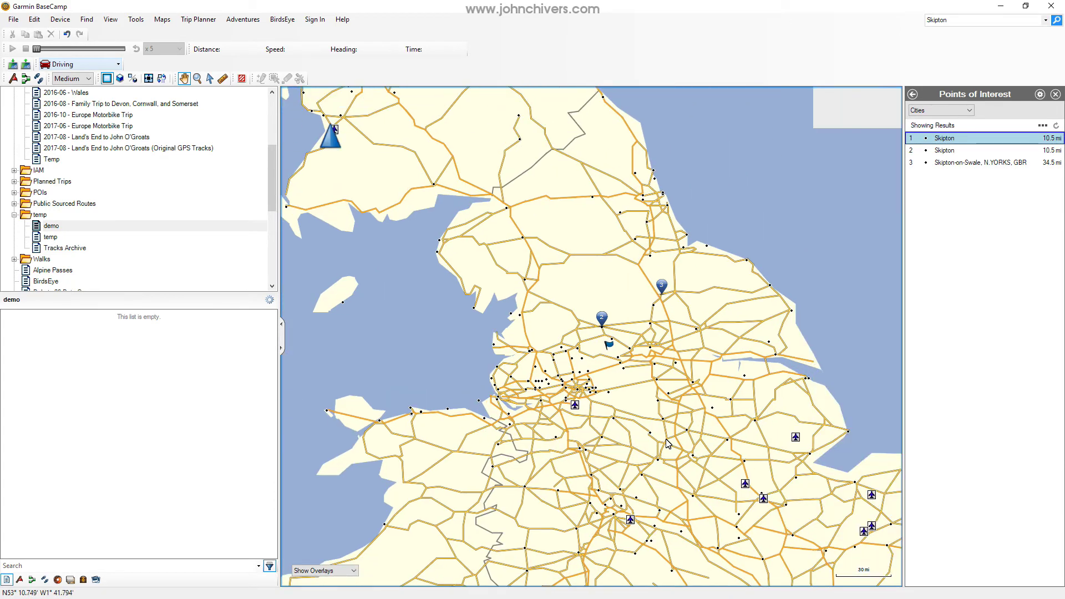
pyautogui.scroll(2, 669, 443)
pyautogui.scroll(1, 739, 442)
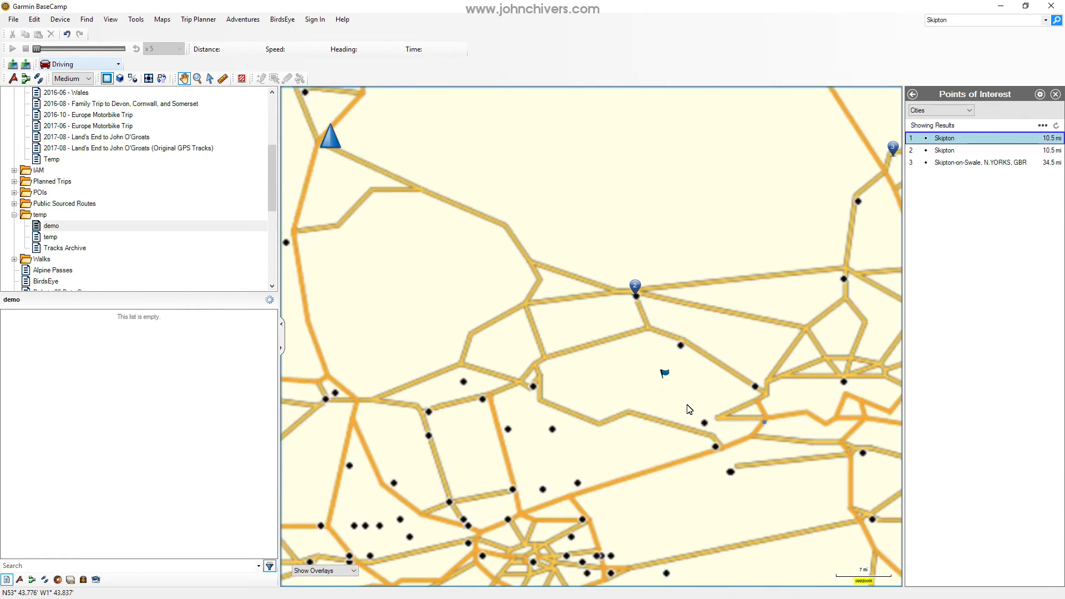
pyautogui.scroll(-3, 523, 351)
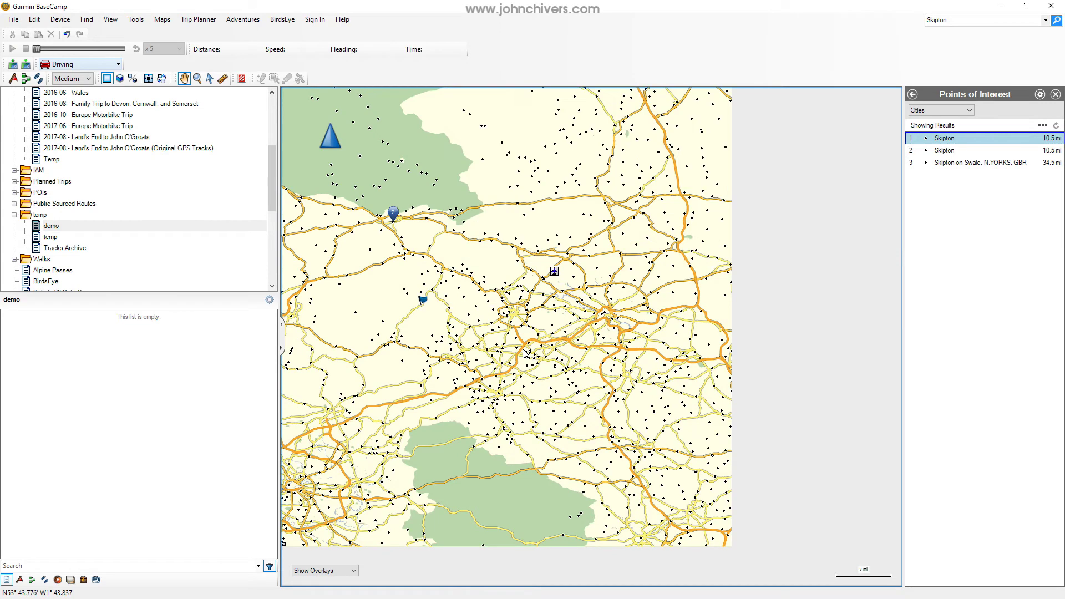
pyautogui.scroll(1, 728, 368)
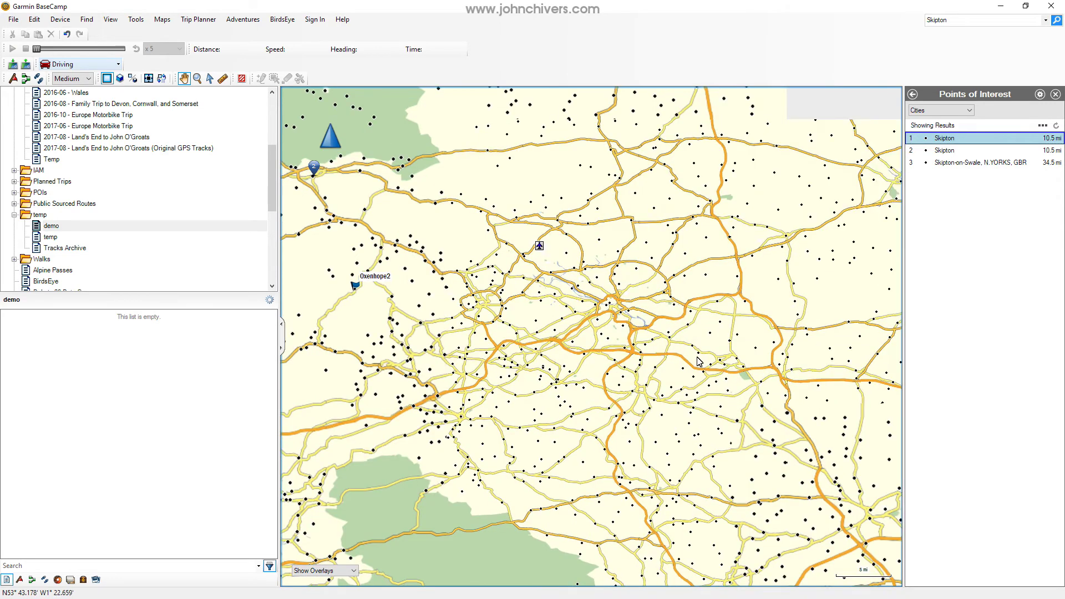
# Plot a driving route through Castleford, Wetherby, the A591, A19 and A170 (61.8 mi)
pyautogui.click(28, 79)
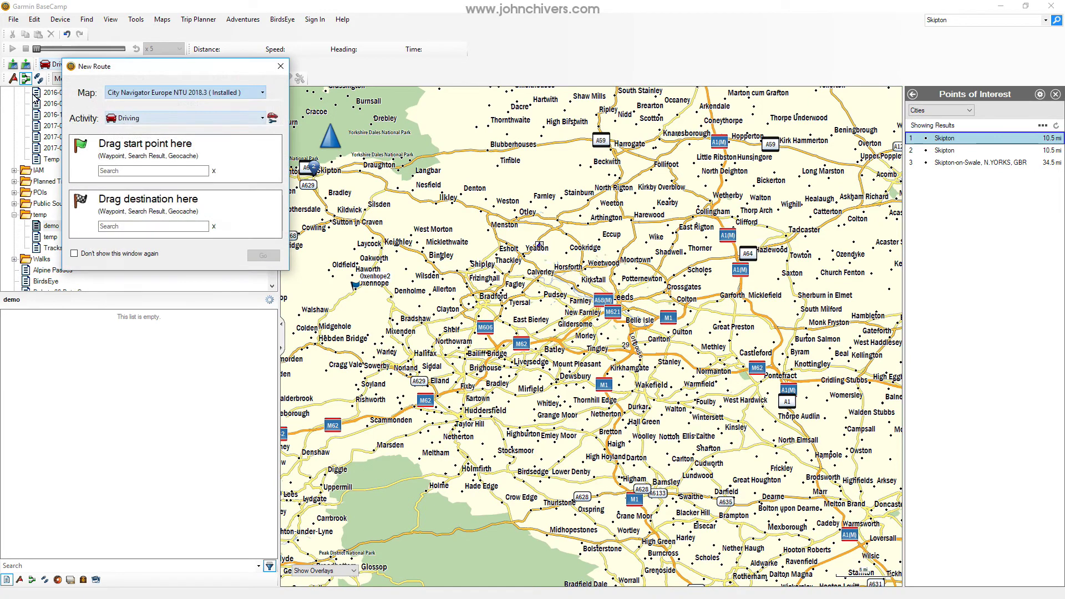
pyautogui.click(281, 66)
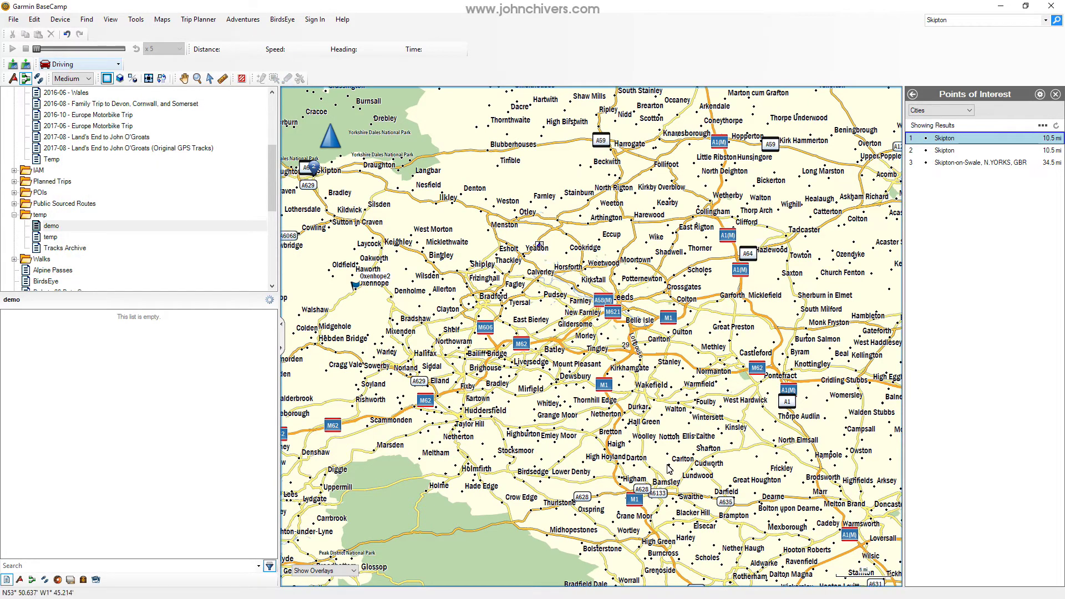
pyautogui.click(775, 349)
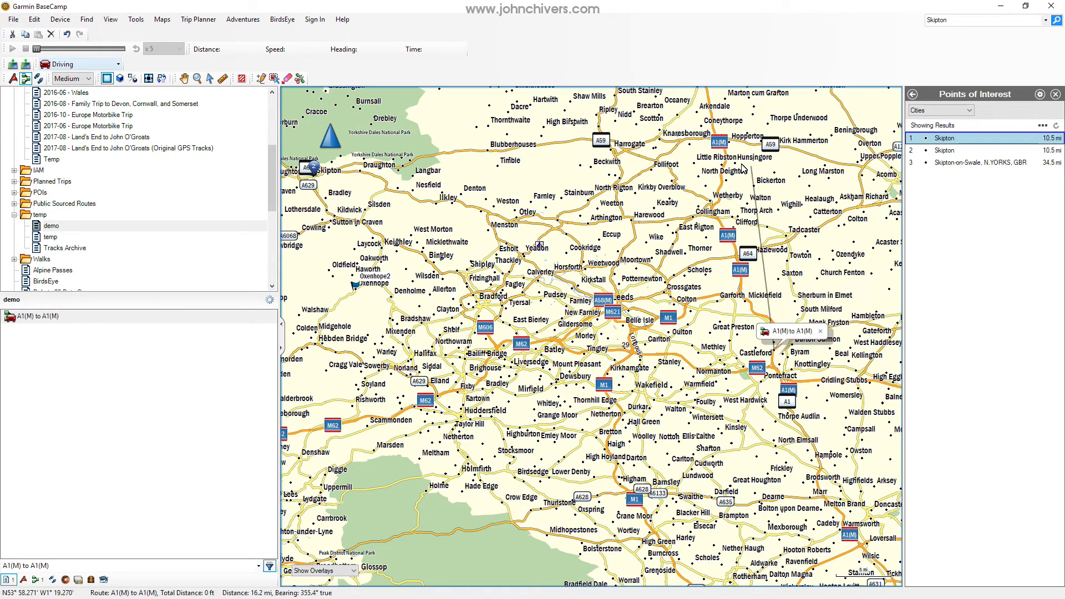
pyautogui.click(719, 192)
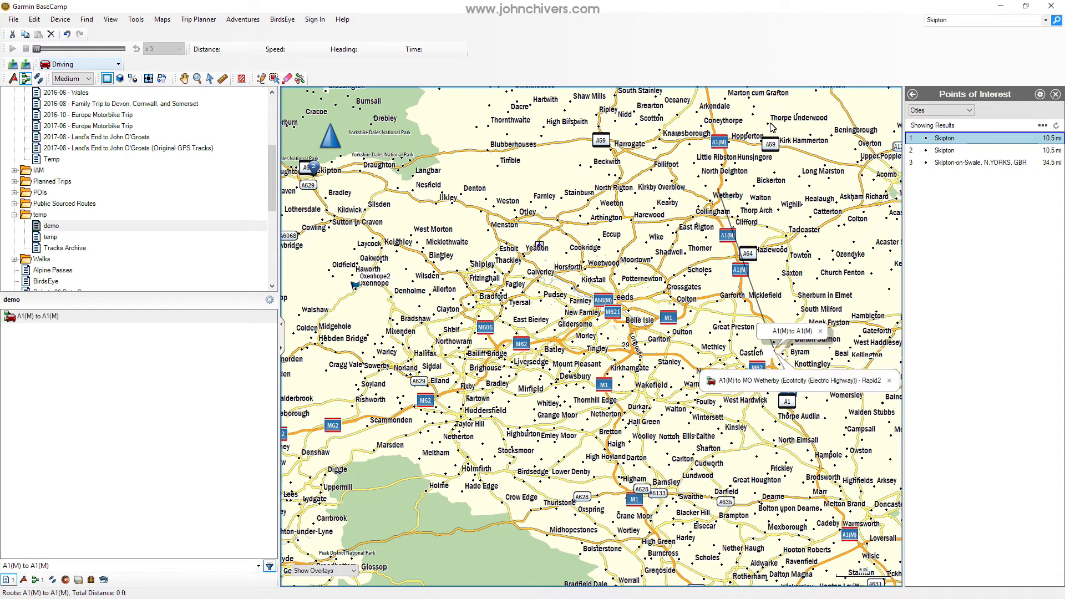
pyautogui.click(842, 166)
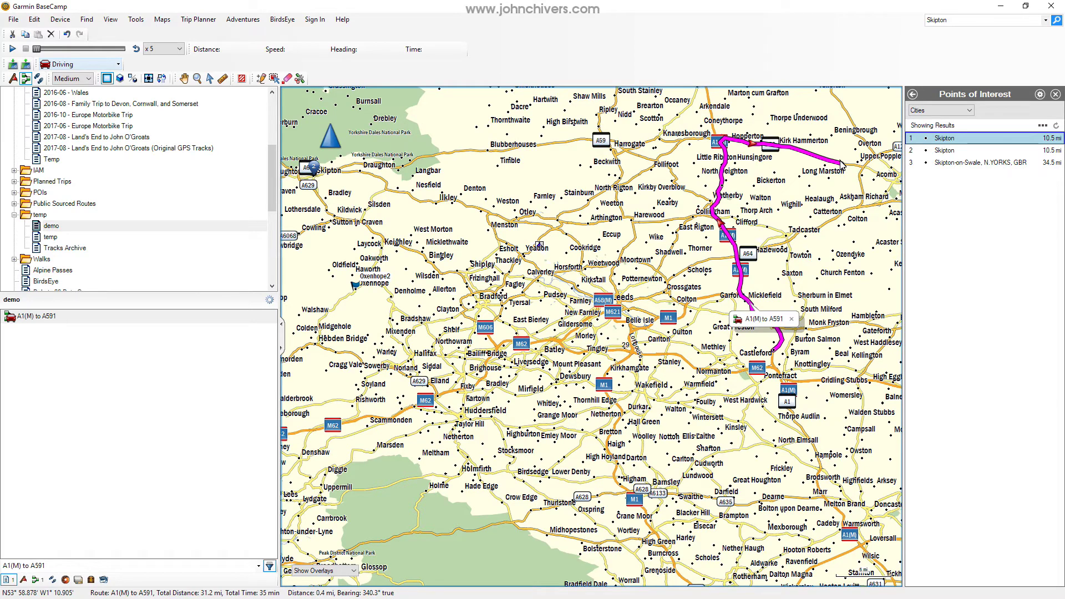
pyautogui.scroll(-2, 842, 166)
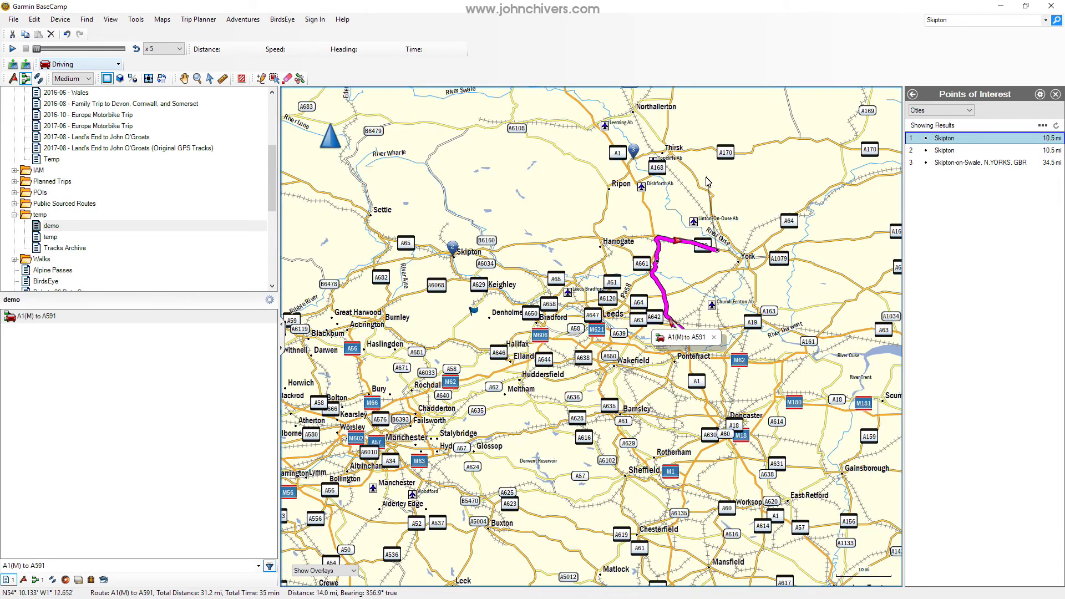
pyautogui.click(698, 184)
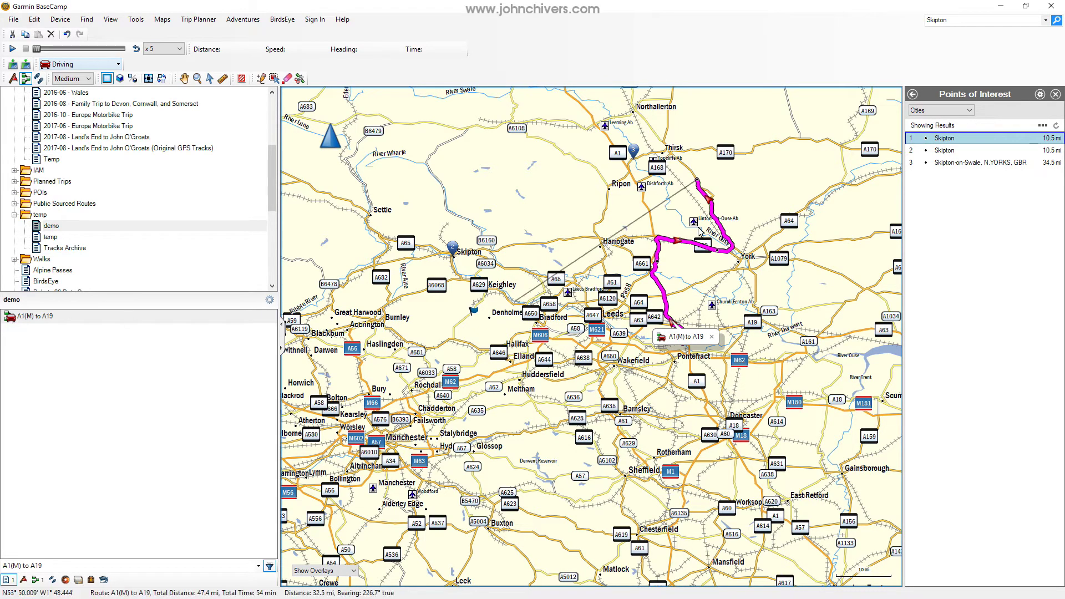
pyautogui.click(766, 145)
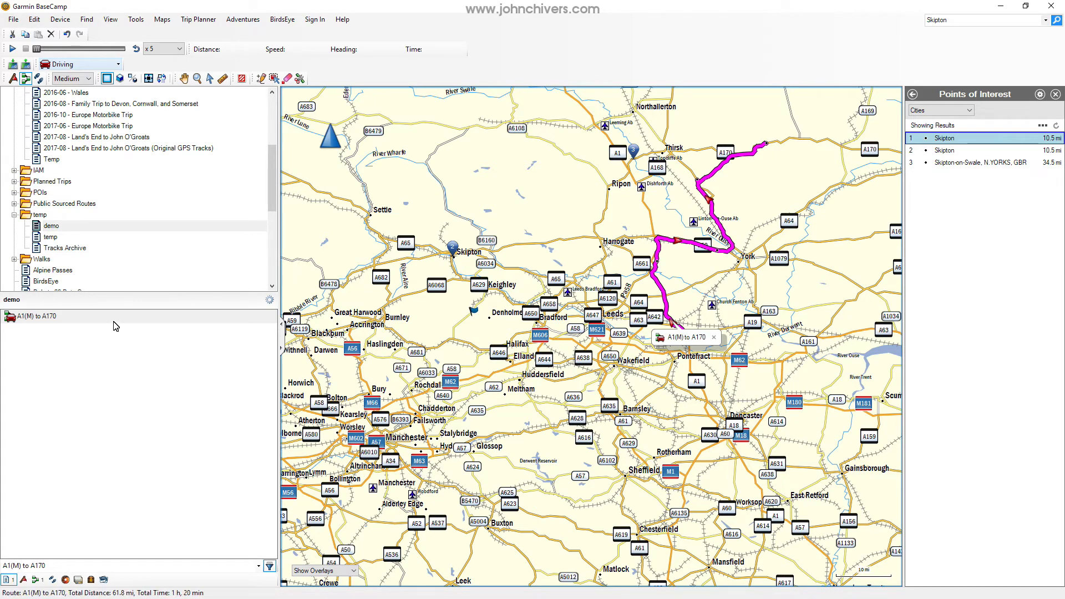
# Switch to Motorcycling and plot a route from near Doncaster via Barnsley to the M62/A653 (39.4 mi)
pyautogui.click(114, 65)
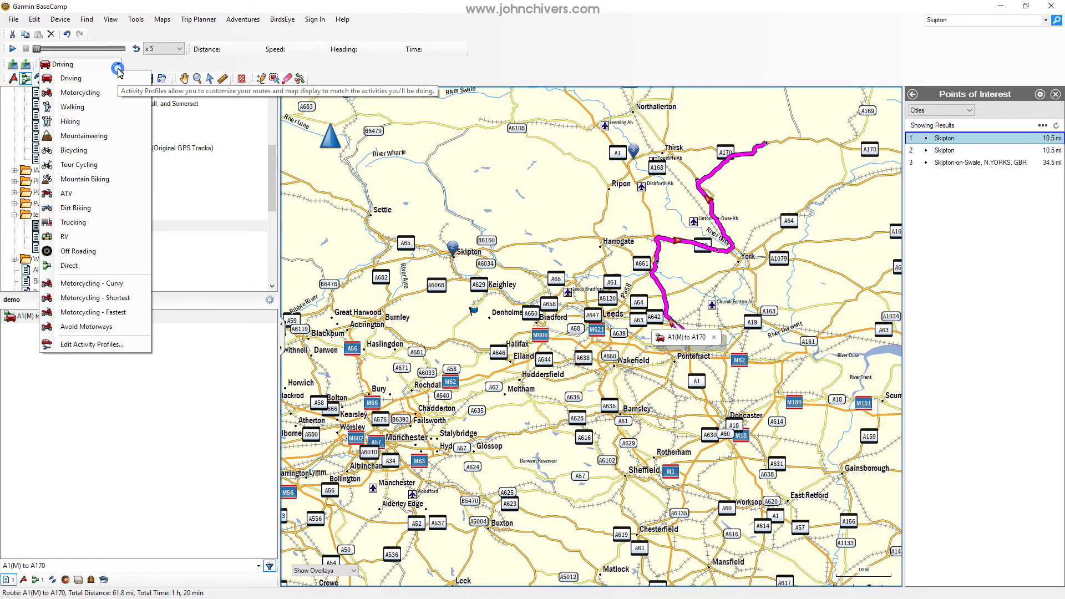
pyautogui.click(101, 93)
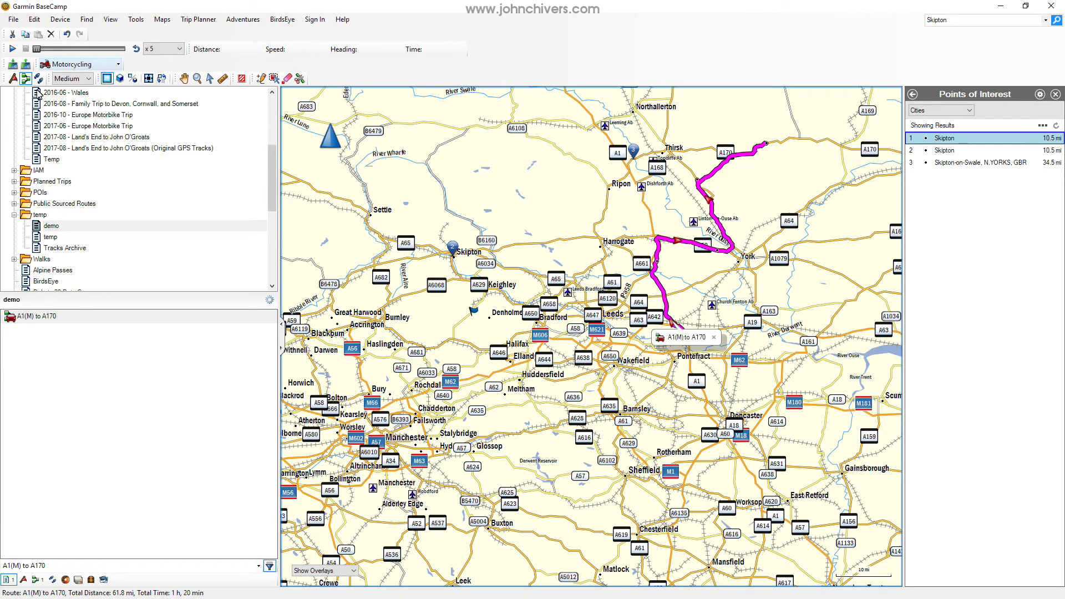
pyautogui.click(741, 458)
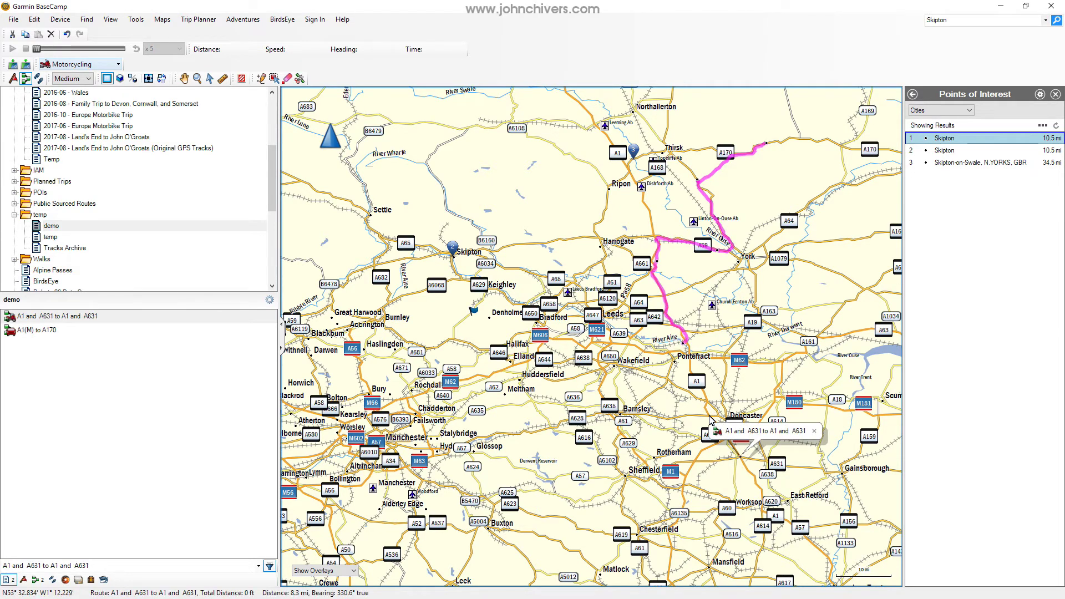
pyautogui.press('Escape')
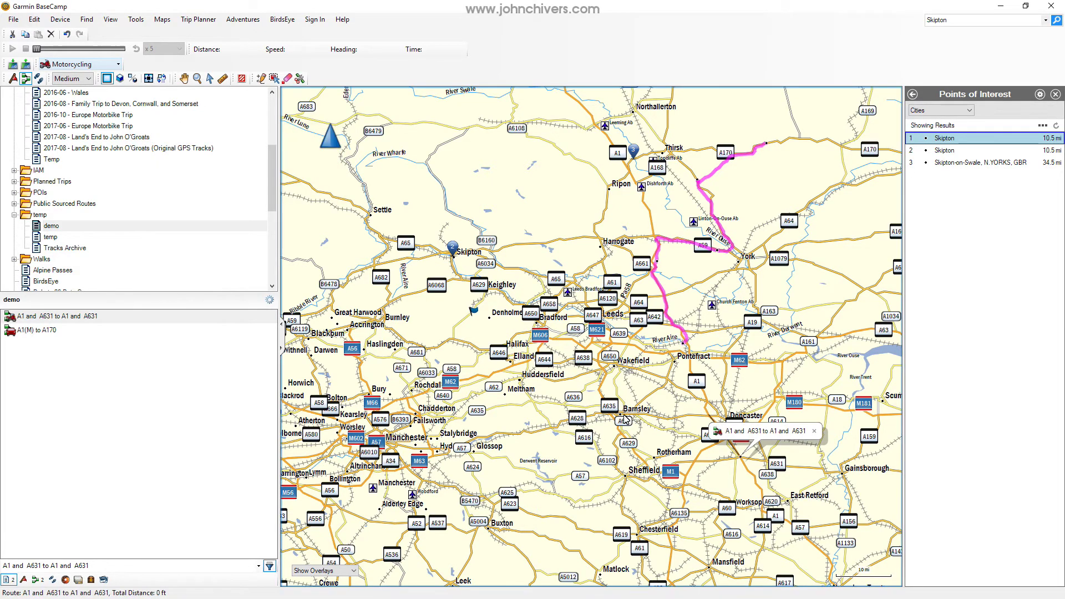
pyautogui.click(622, 417)
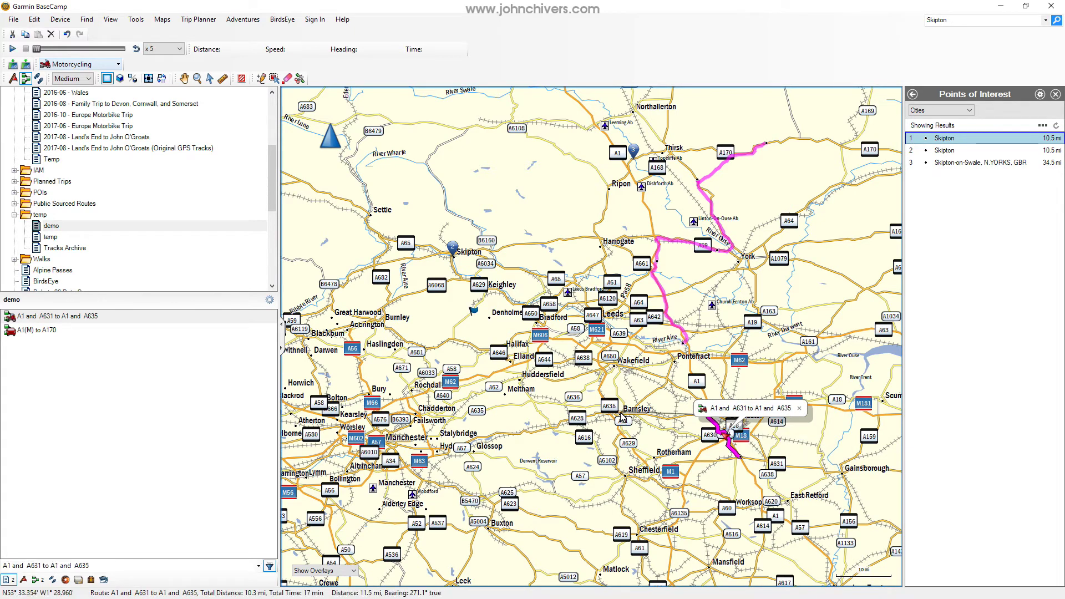
pyautogui.click(623, 417)
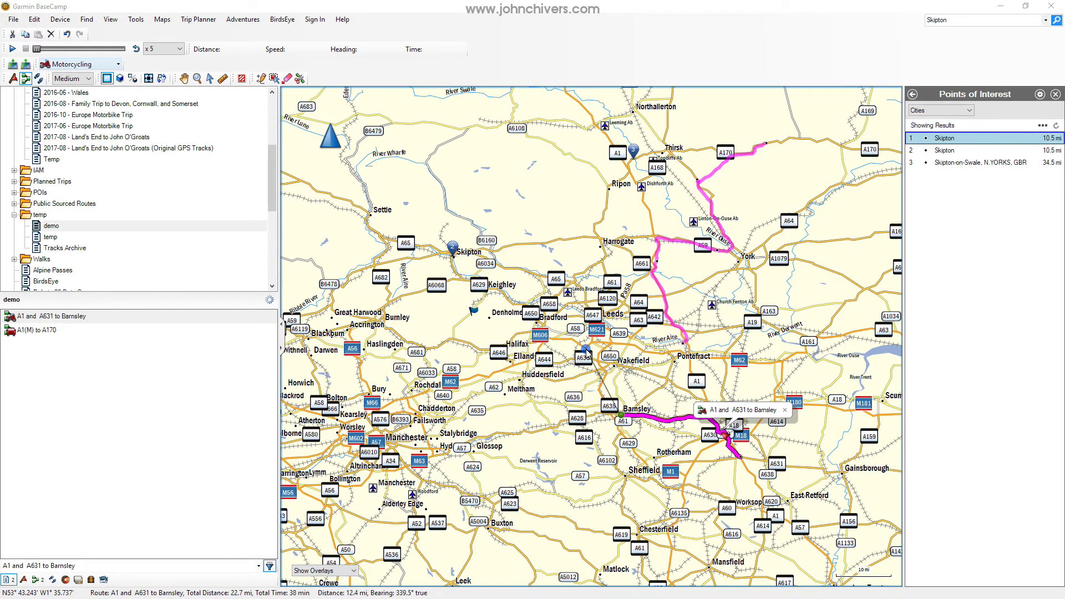
pyautogui.click(586, 350)
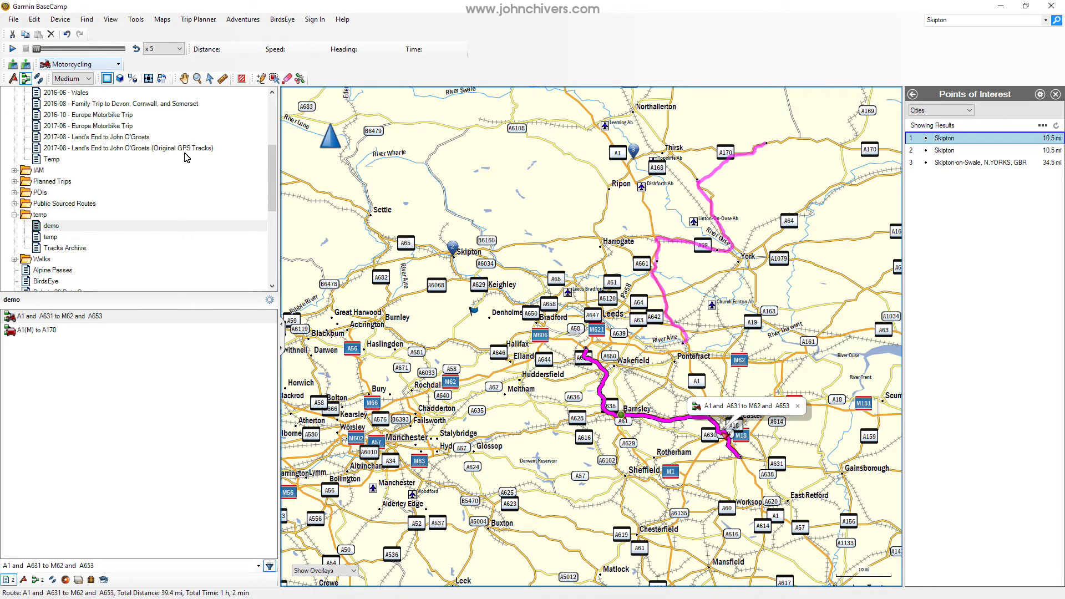
pyautogui.click(99, 64)
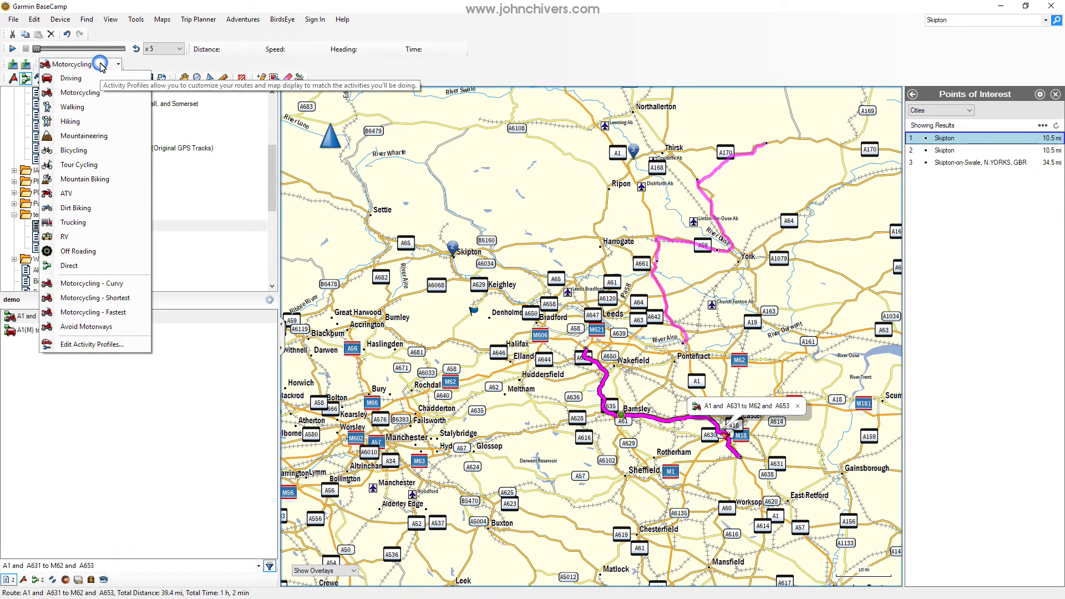
# Under Direct, plot Chesterfield–Sheffield–A628/A616–Huddersfield–Bradford–A61–A6108
pyautogui.click(94, 262)
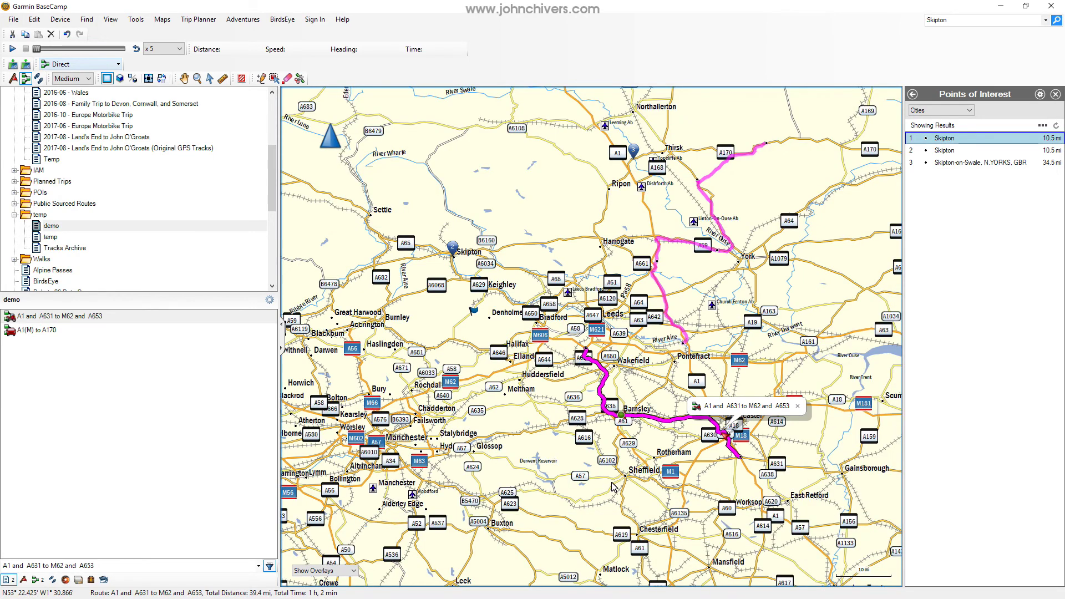
pyautogui.doubleClick(637, 533)
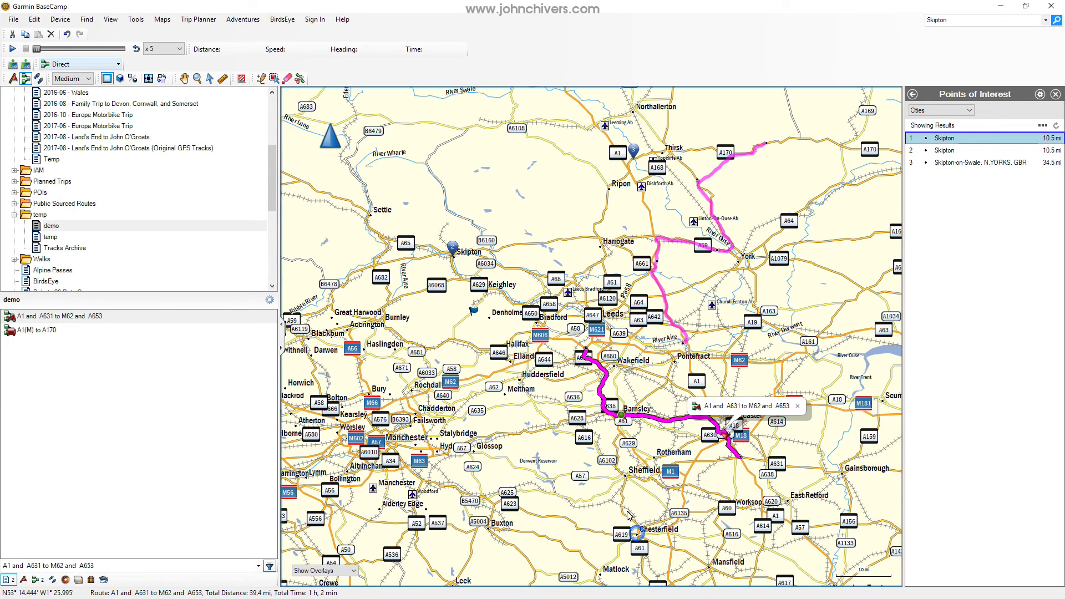
pyautogui.click(624, 476)
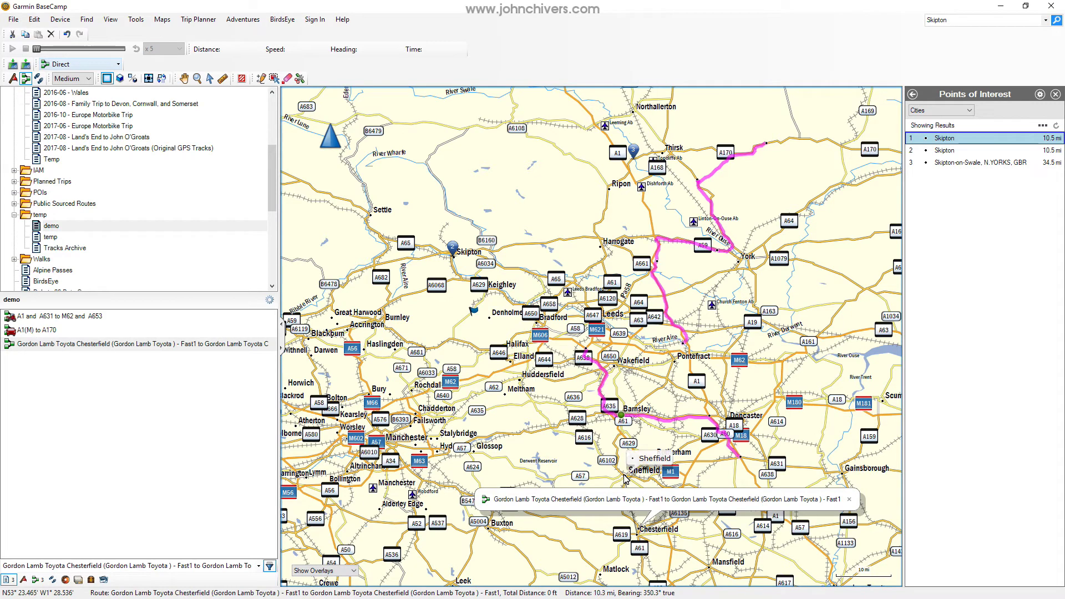
pyautogui.click(553, 427)
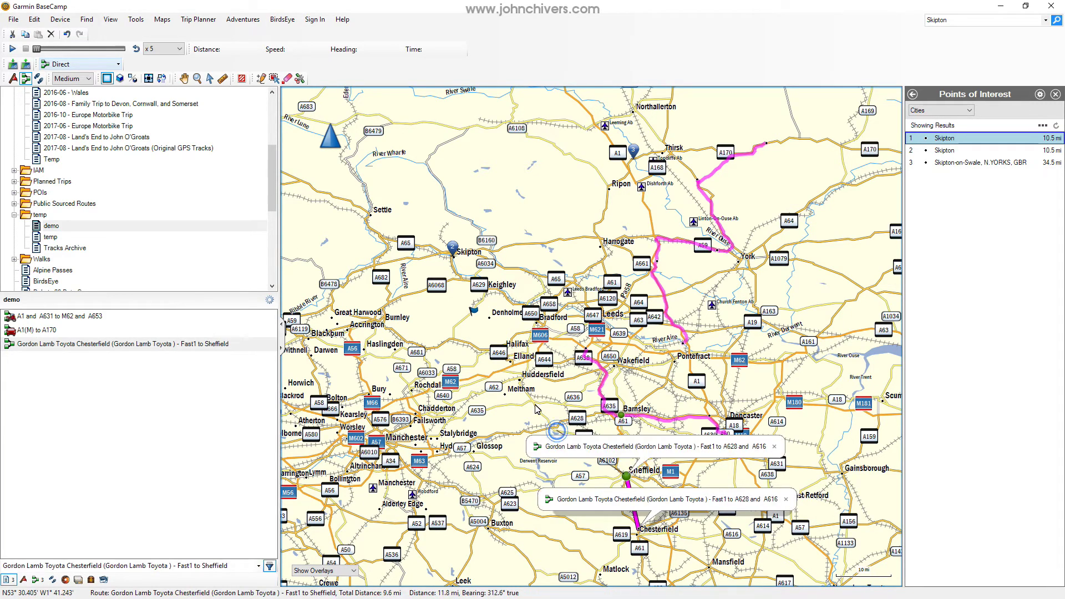
pyautogui.click(521, 379)
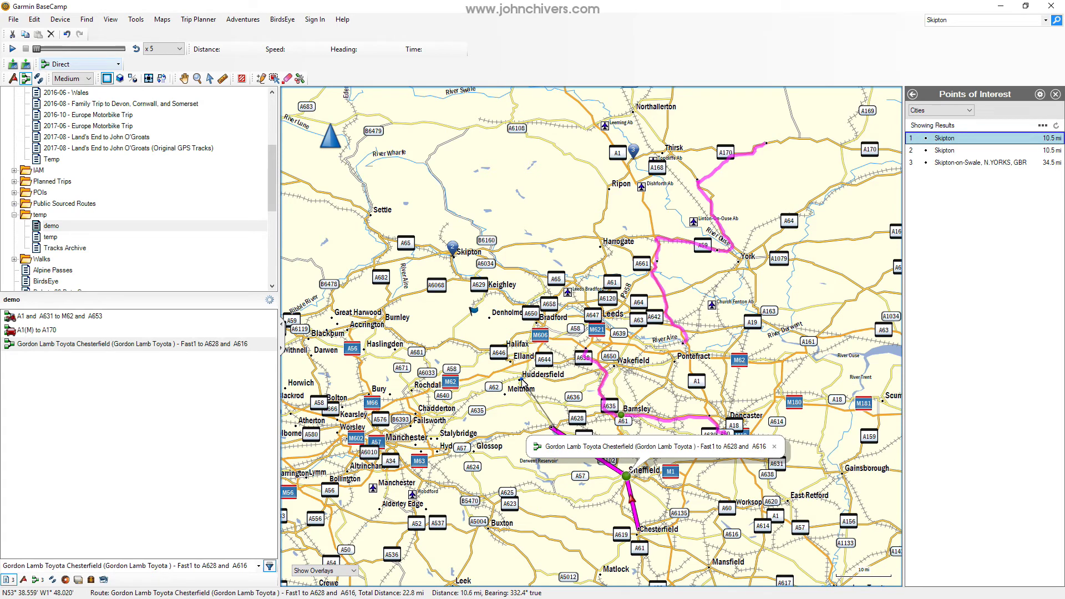
pyautogui.click(536, 299)
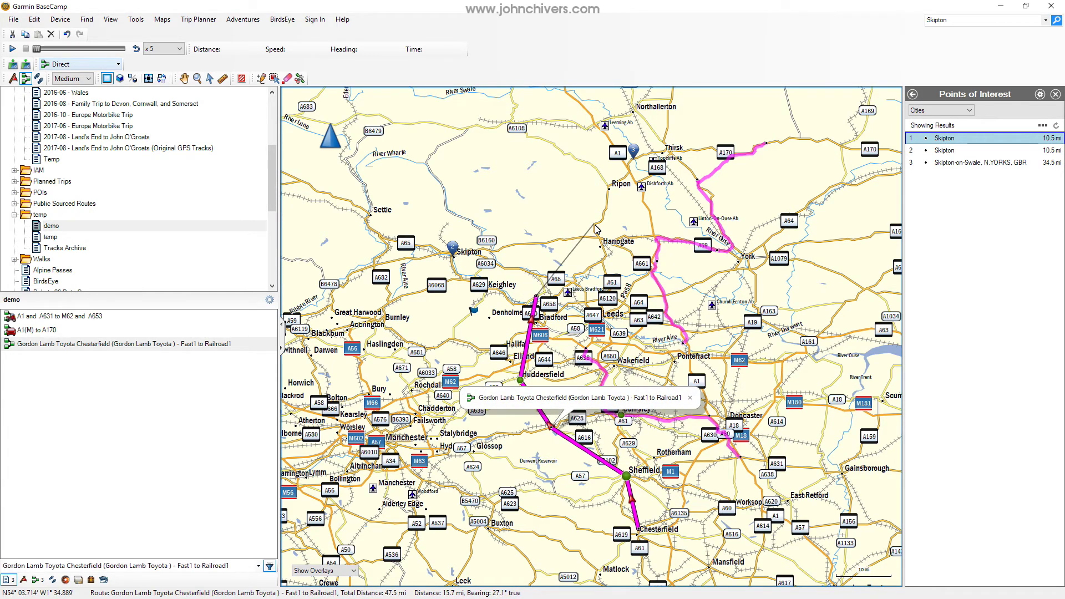
pyautogui.click(594, 225)
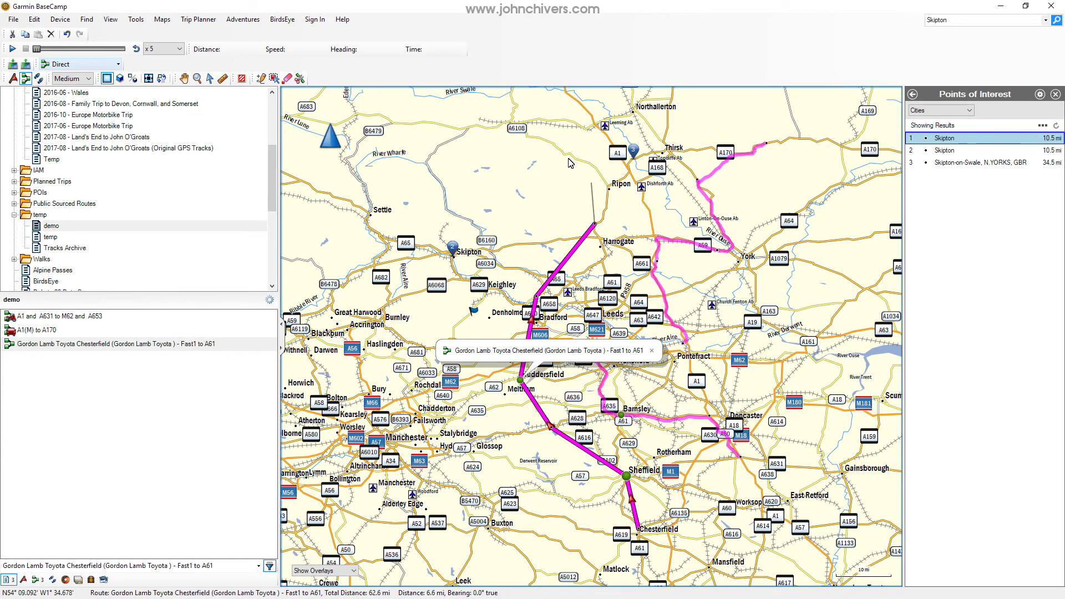
pyautogui.click(527, 134)
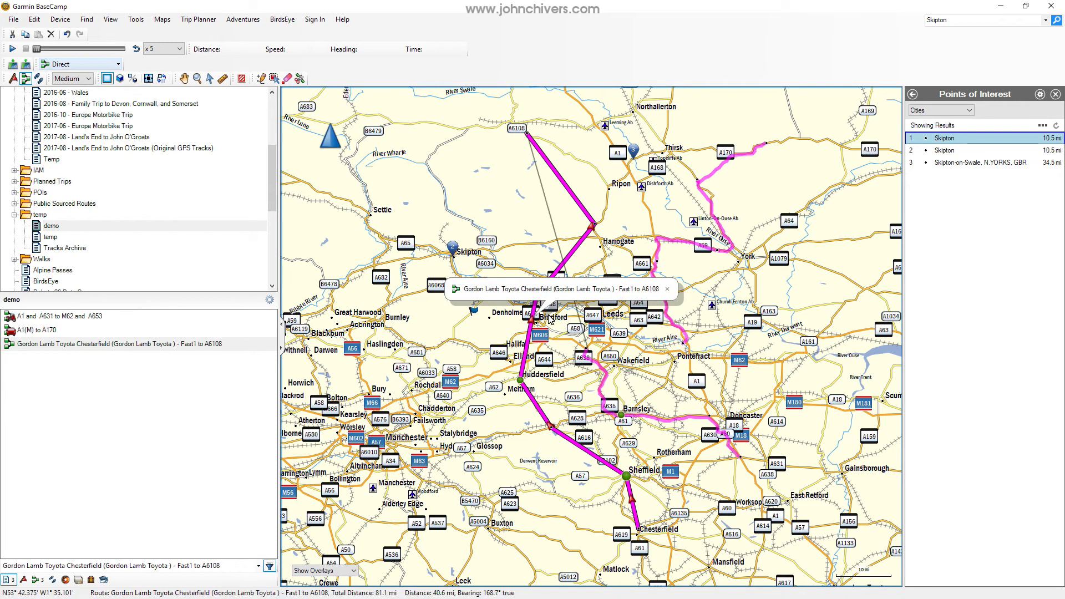
# Finish the 81.1-mi Chesterfield route and open its properties
pyautogui.press('Escape')
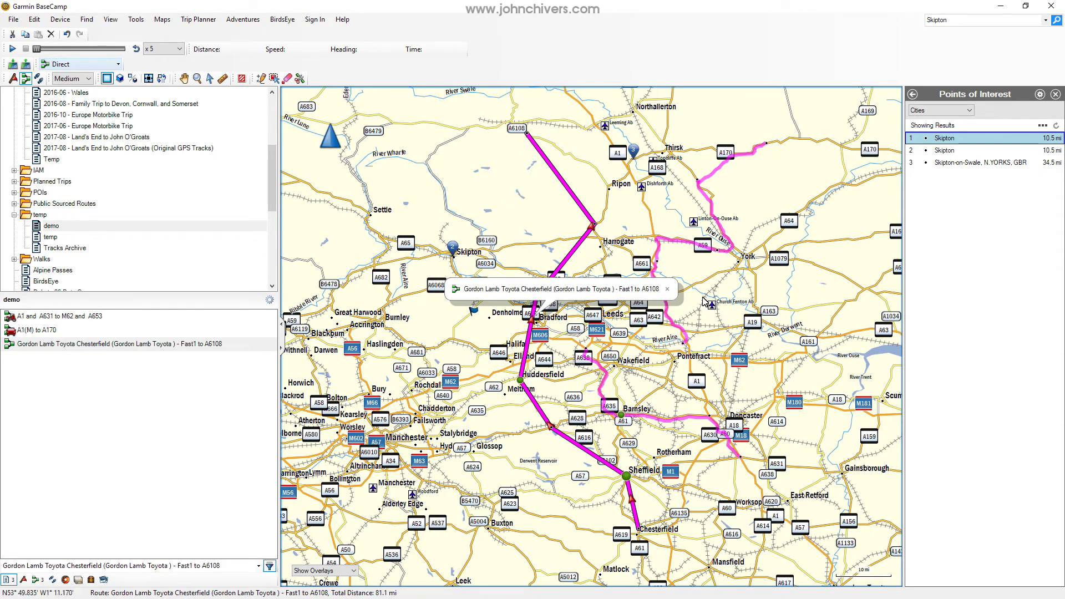
pyautogui.click(666, 291)
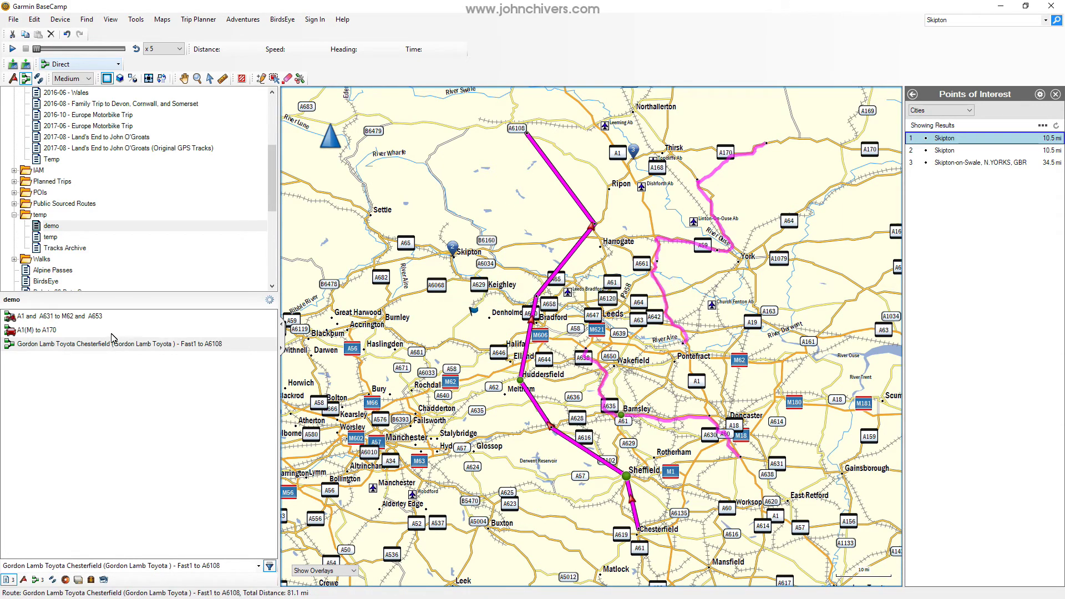
pyautogui.doubleClick(65, 348)
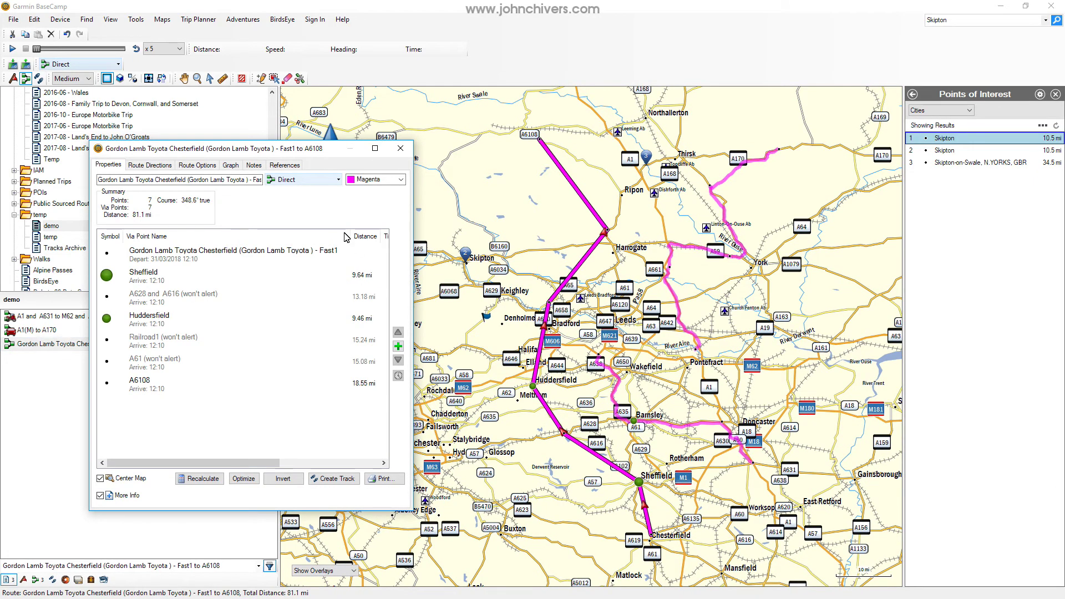
# Recalculate the Chesterfield route with Motorcycling (103 mi, 3 h 5 min), then open A1(M) to A170's properties
pyautogui.click(336, 179)
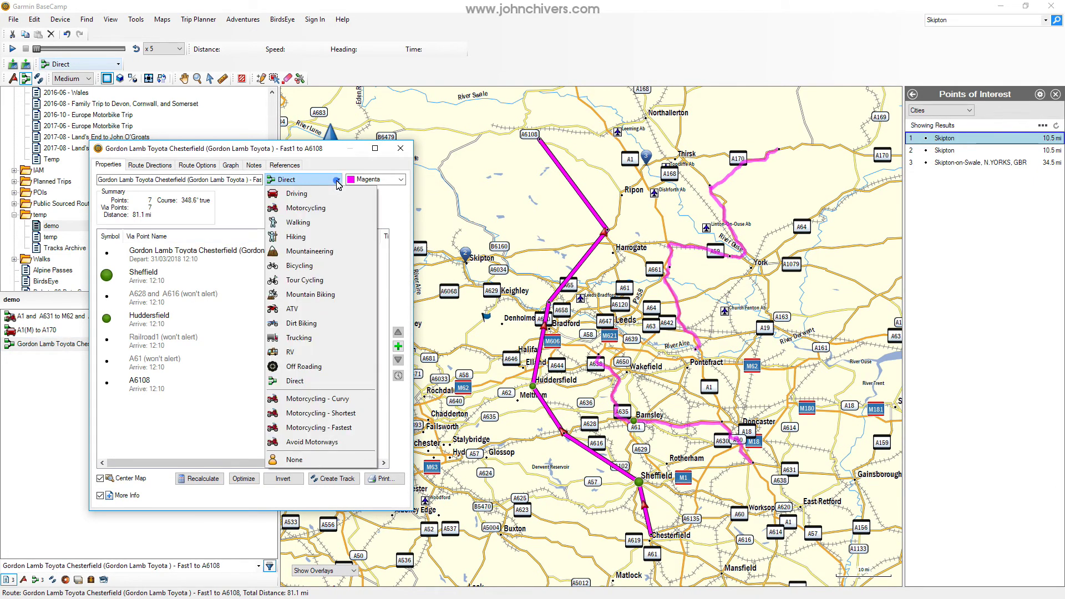
pyautogui.click(314, 209)
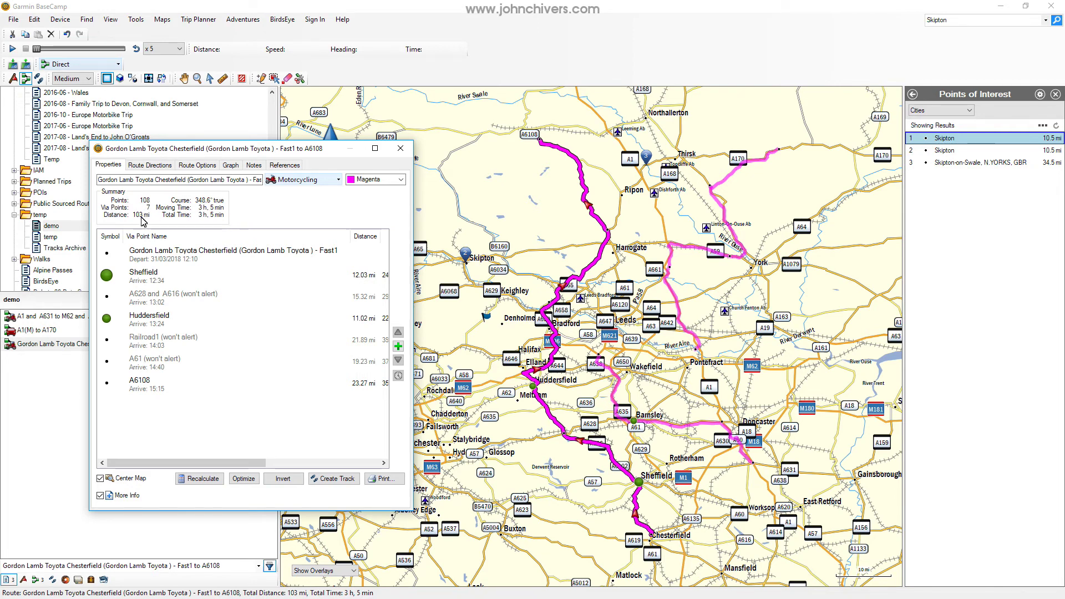
pyautogui.click(392, 154)
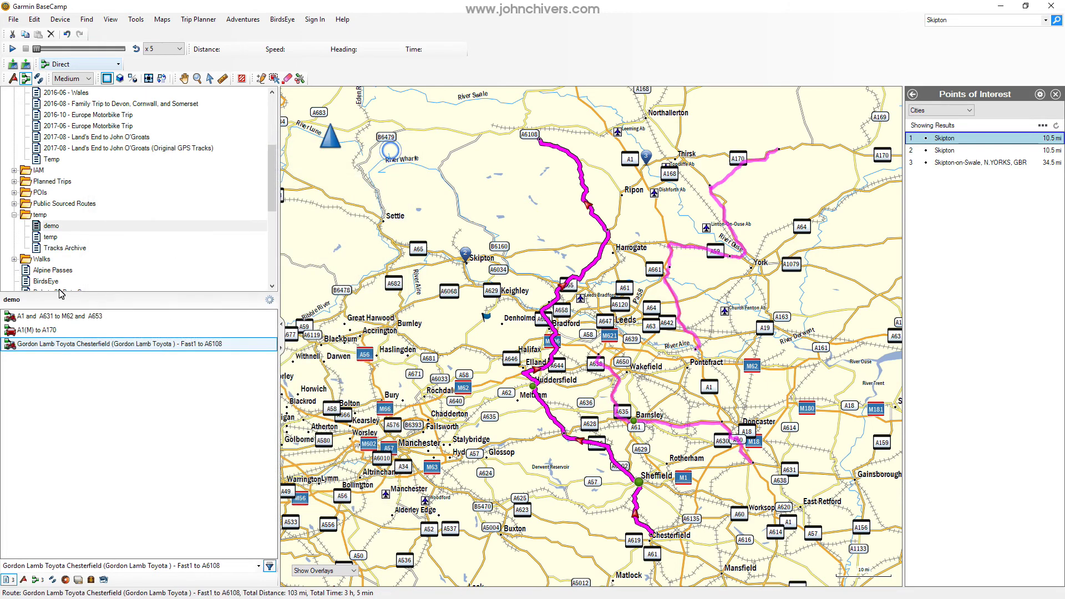
pyautogui.doubleClick(26, 333)
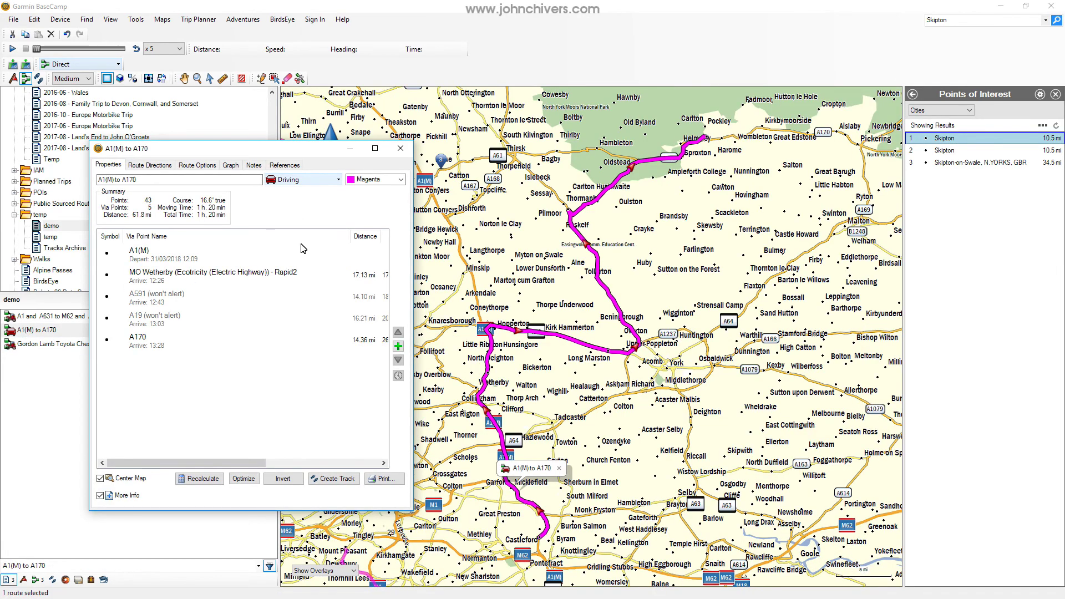
# Try Mountaineering on A1(M) to A170, then revert it to Driving (61.8 mi, 1 h 20 min)
pyautogui.click(339, 180)
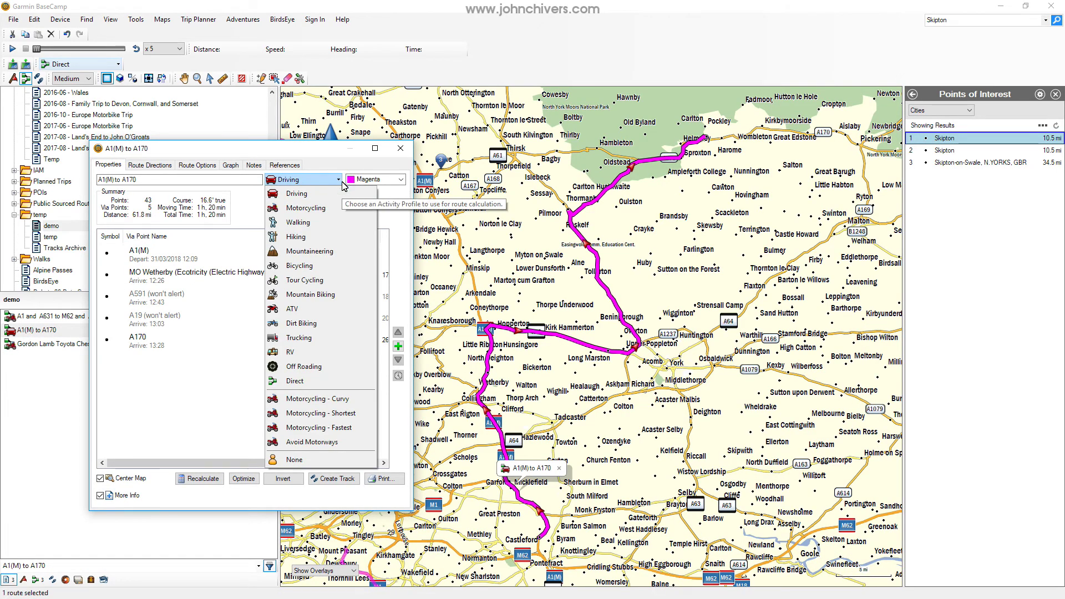
pyautogui.click(311, 252)
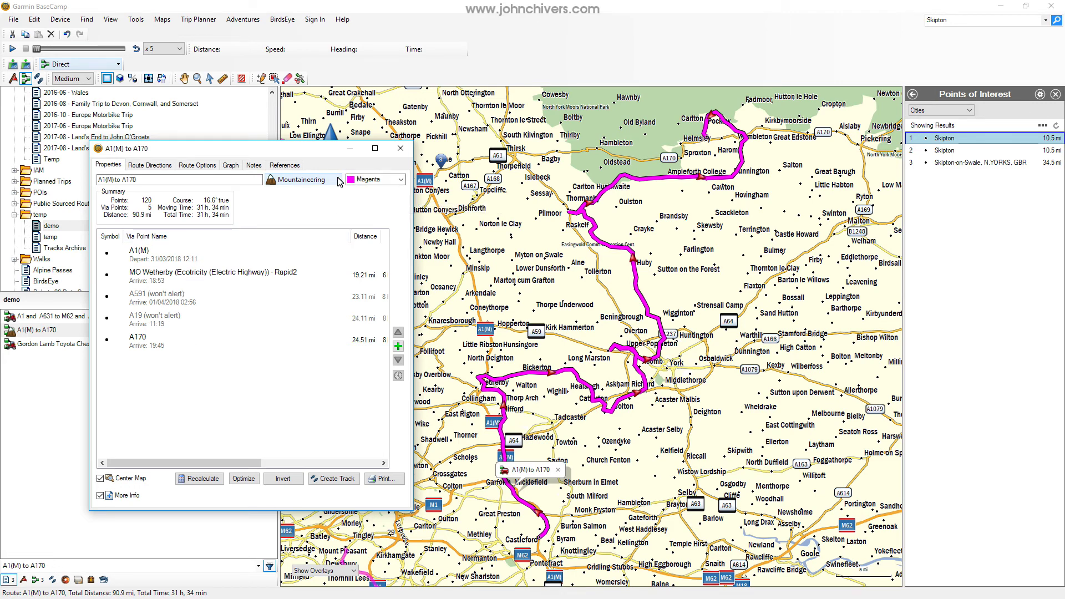
pyautogui.click(338, 180)
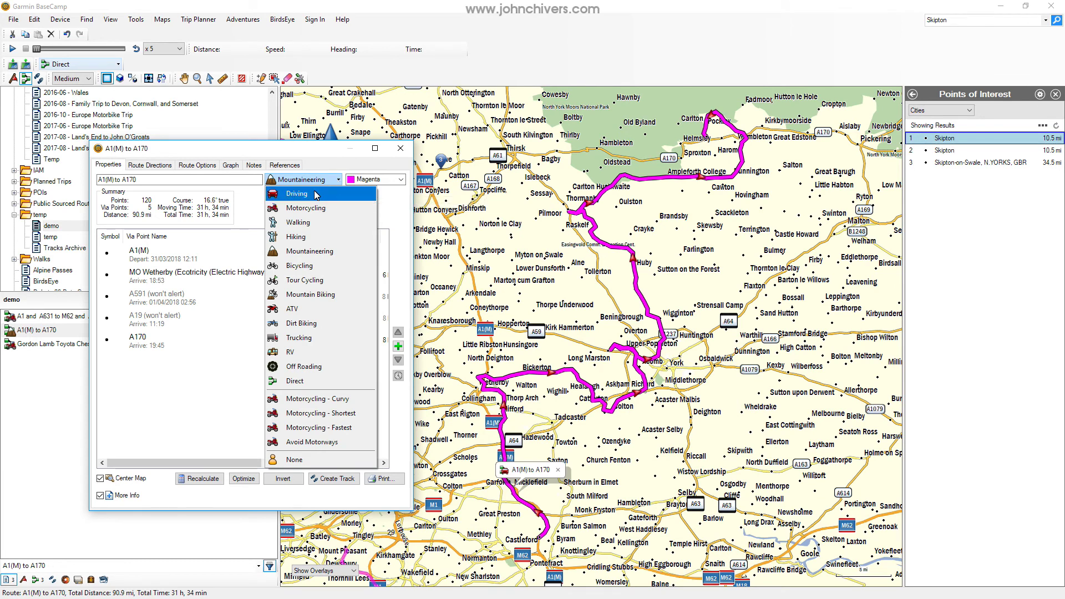
pyautogui.click(315, 194)
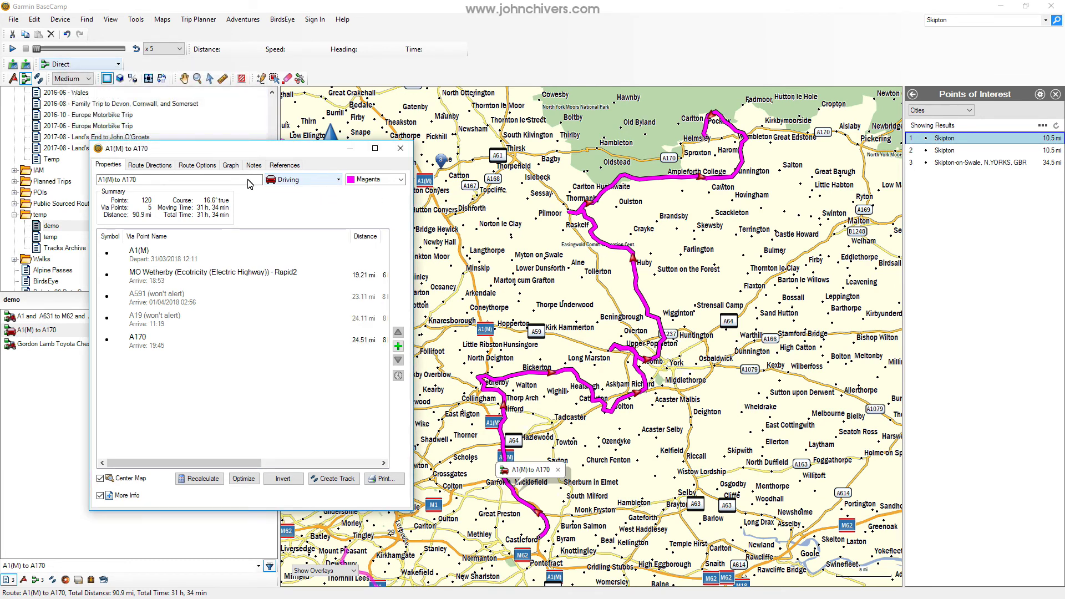
# Set A1(M) to A170 to Customize Route Options, review its Car/Faster Time avoidances, and close
pyautogui.click(198, 165)
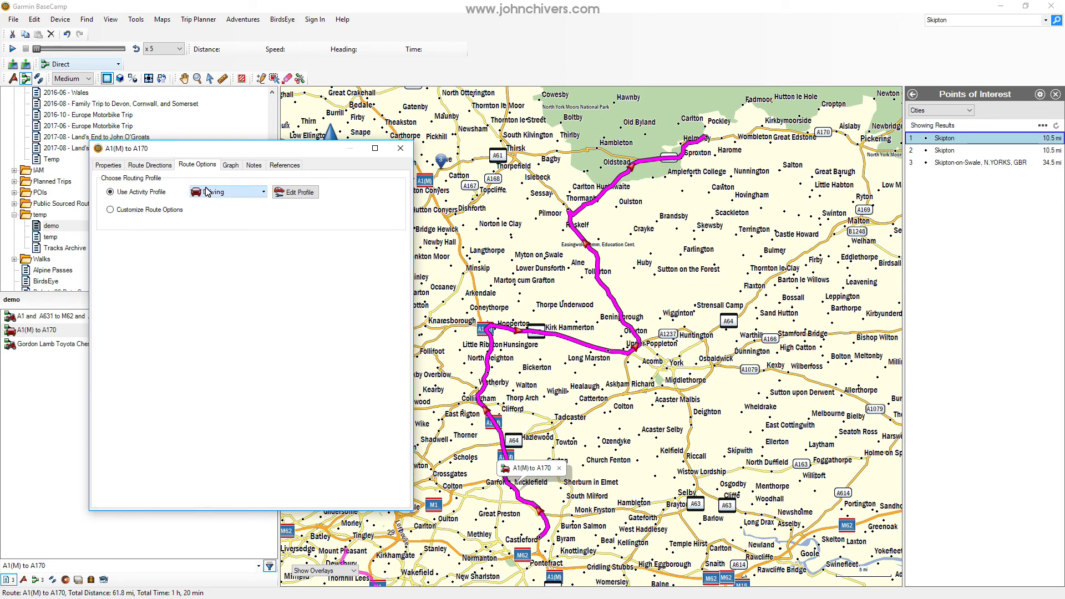
pyautogui.click(143, 212)
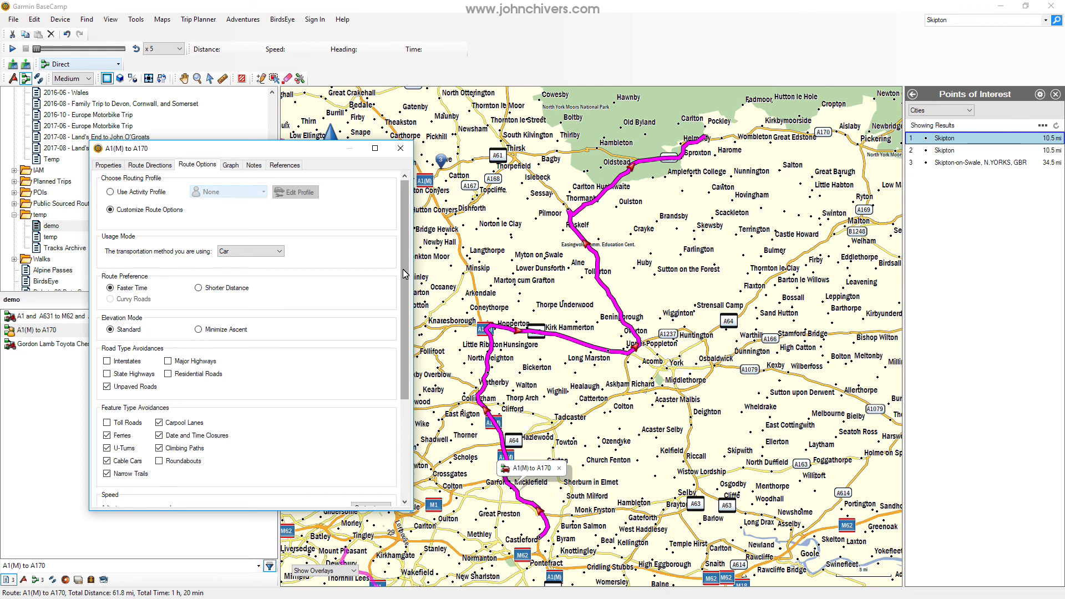
pyautogui.scroll(-3, 404, 272)
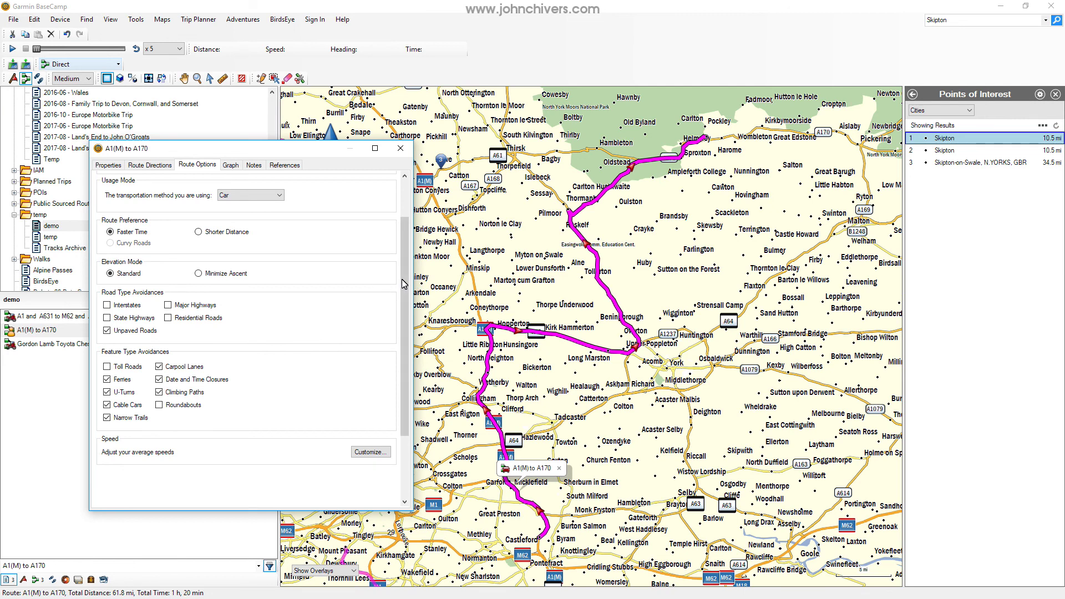
pyautogui.scroll(3, 404, 284)
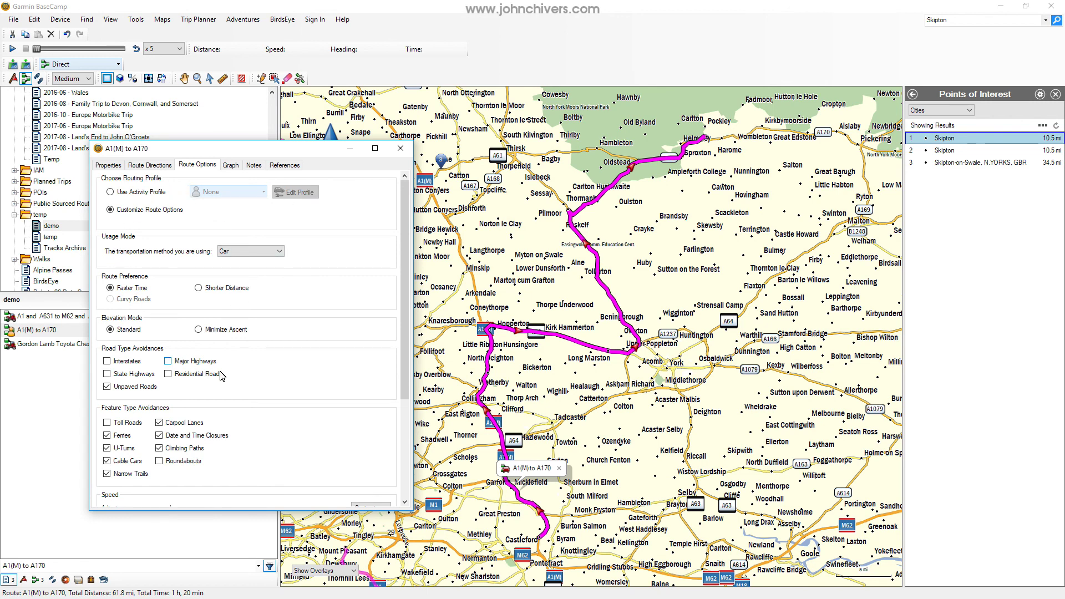
pyautogui.click(400, 148)
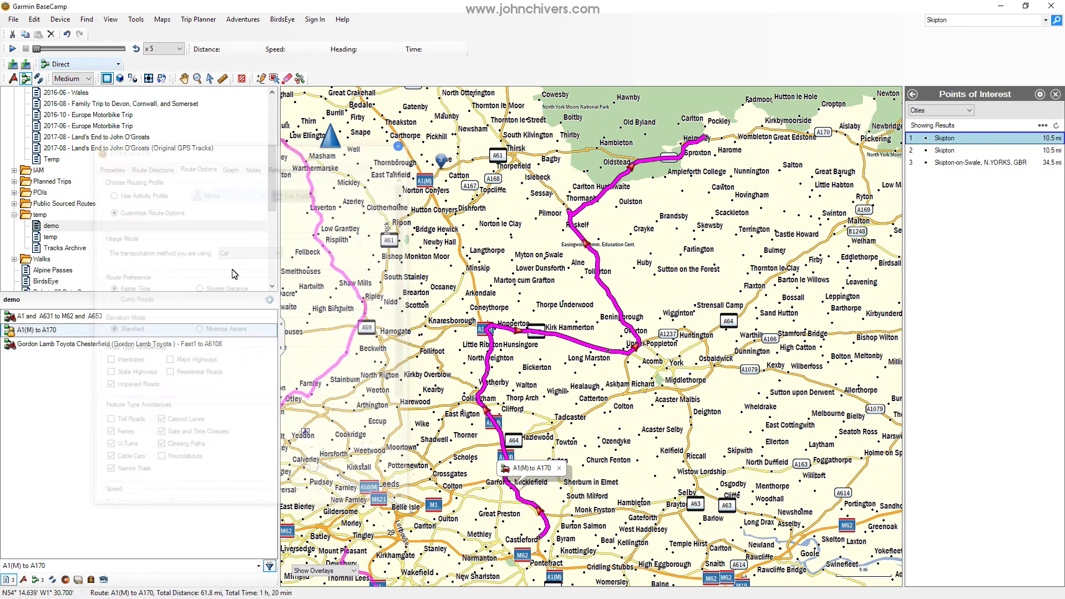